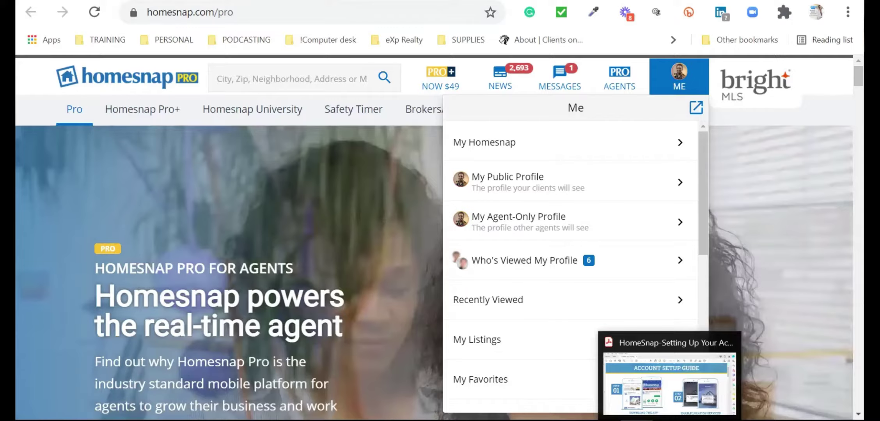
Switch to the Bright MLS dashboard and circle Homesnap Pro and Remine Pro among the Search section's additional resources.
key("ctrl+Tab")
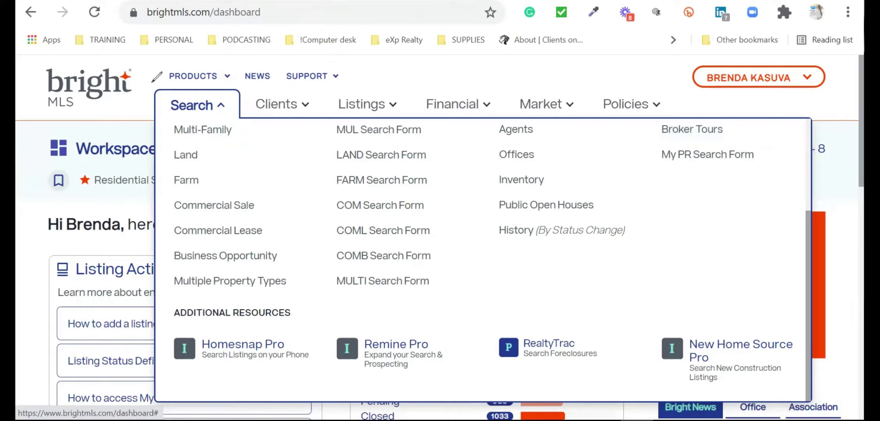
left_click_drag(152, 379, 334, 349)
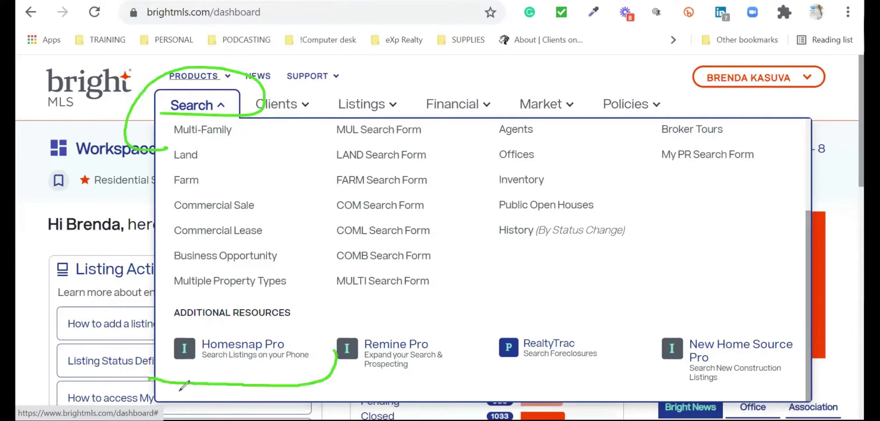
left_click_drag(180, 390, 334, 362)
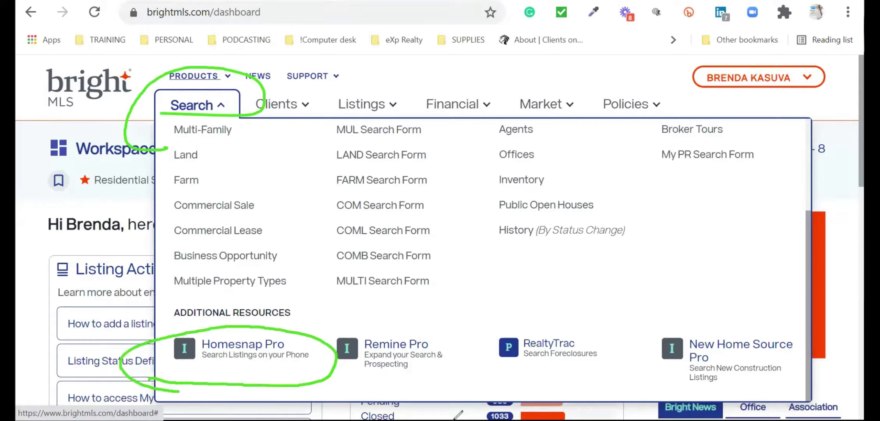
left_click_drag(359, 373, 401, 385)
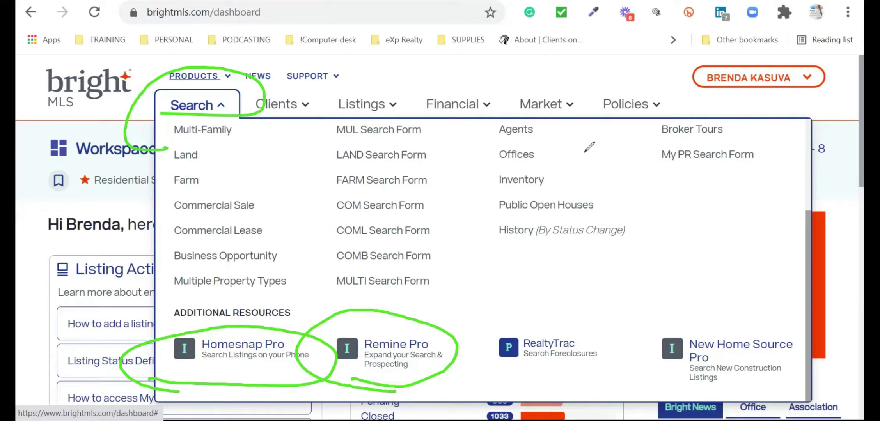
On the Homesnap Pro page, mark the Homesnap Pro text and Homesnap Pro+, clear the marks, and circle the Homesnap logo.
left_click_drag(182, 372, 269, 364)
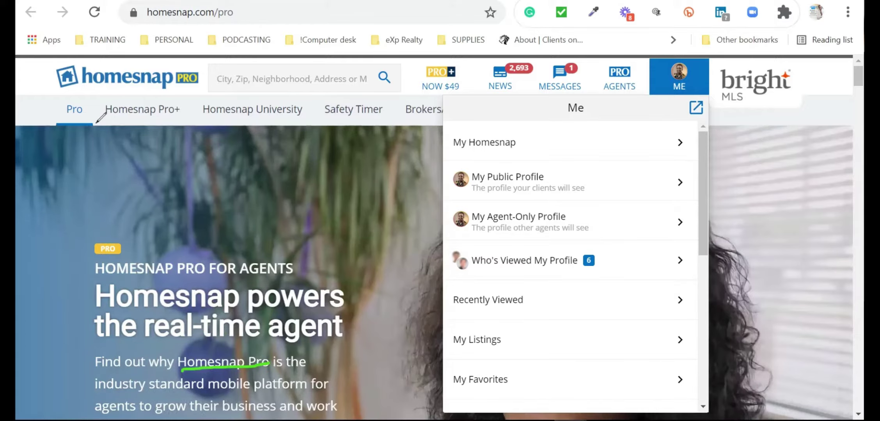
left_click_drag(96, 123, 143, 158)
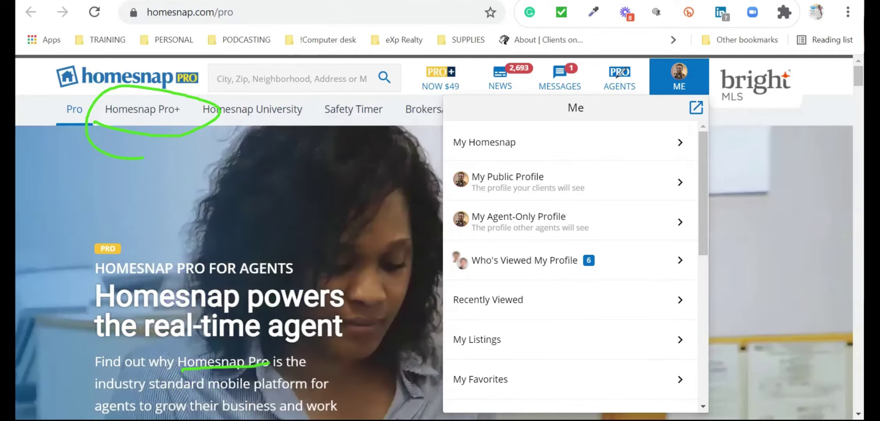
key("Escape")
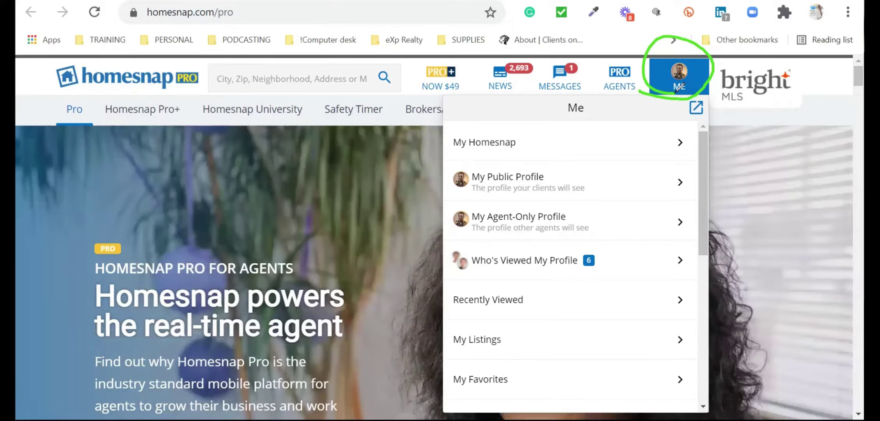
left_click_drag(45, 101, 84, 104)
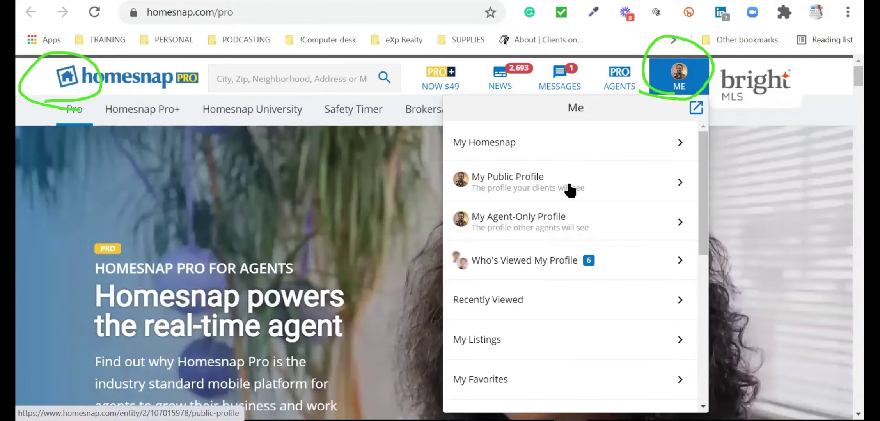
Open the agent's public profile, circle its web address and the My Public Profile entry, and clear the marks.
left_click(570, 191)
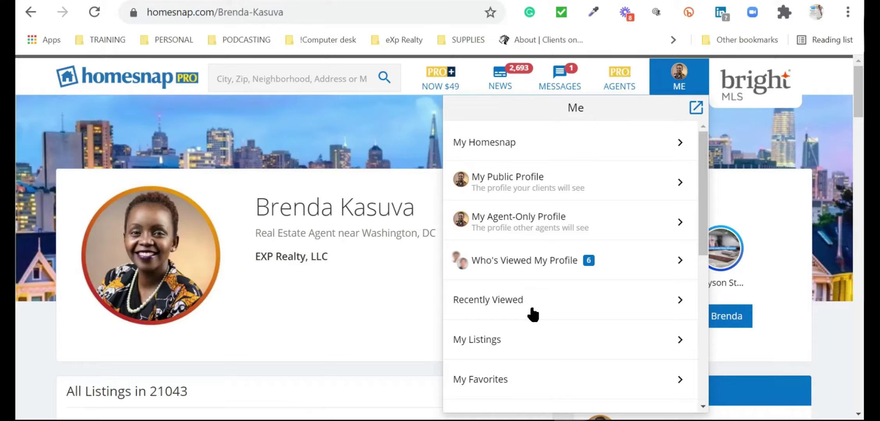
mouse_move(342, 2)
left_mouse_down()
mouse_move(124, 22)
mouse_move(120, 8)
left_mouse_up()
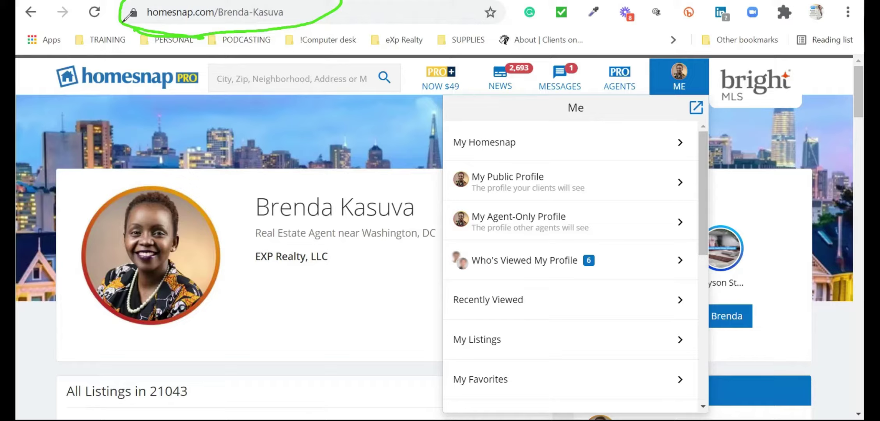
mouse_move(467, 188)
left_mouse_down()
mouse_move(628, 189)
mouse_move(463, 169)
mouse_move(550, 214)
left_mouse_up()
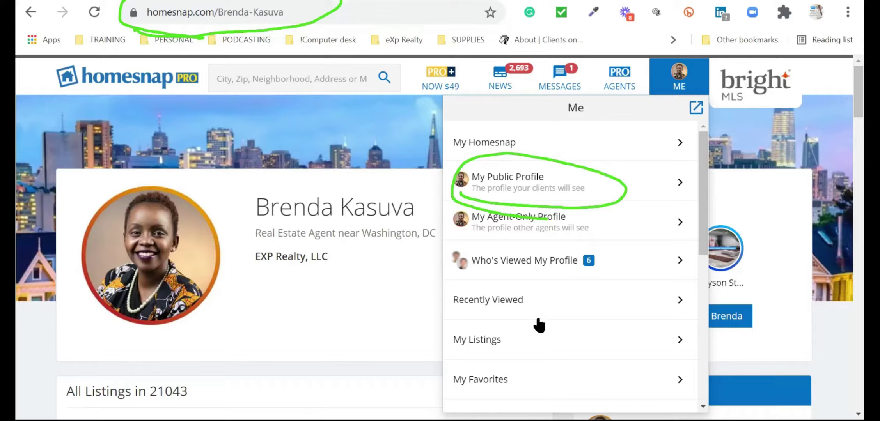
key("Escape")
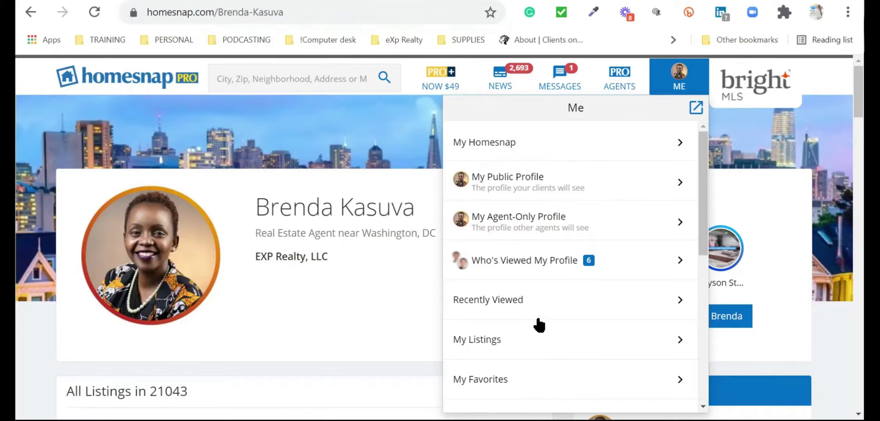
Open the full Me page, compare it with the public profile, and return to the Me page.
left_click(696, 107)
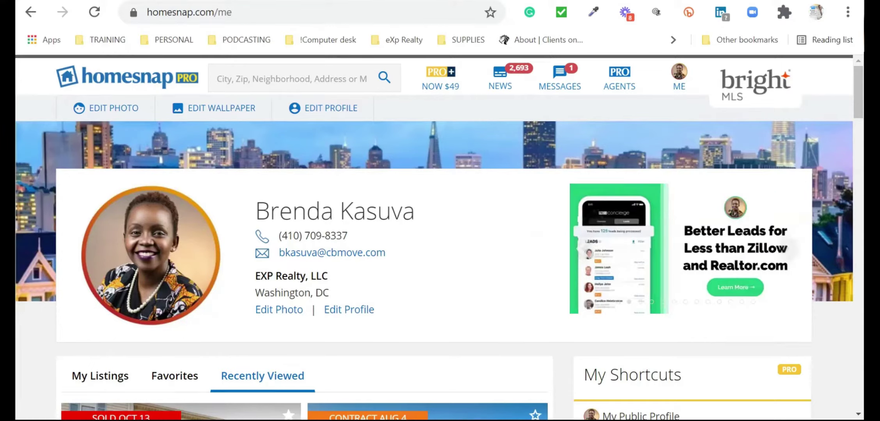
left_click(679, 80)
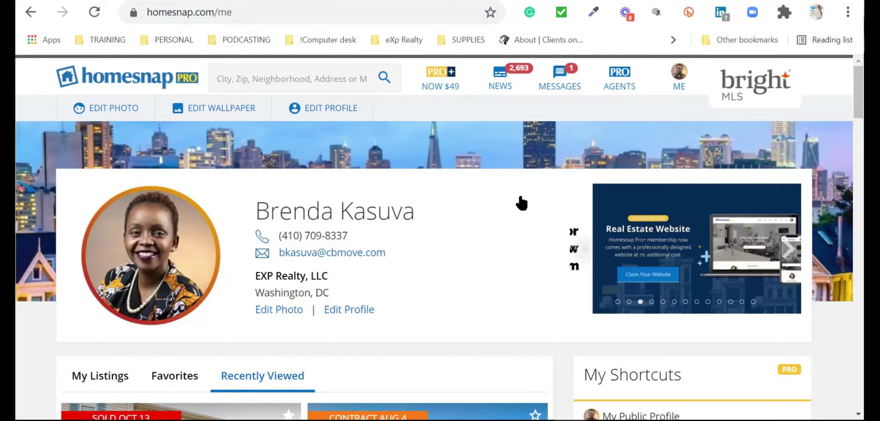
left_click(525, 183)
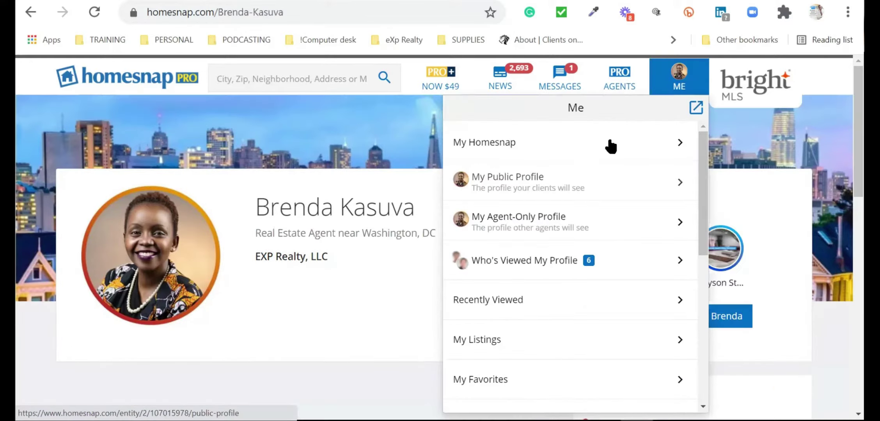
scroll(611, 143, "down", 2)
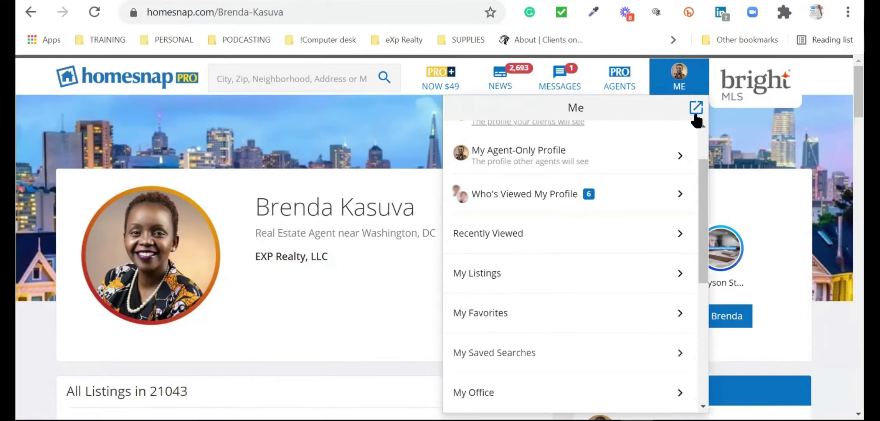
scroll(696, 113, "down", 2)
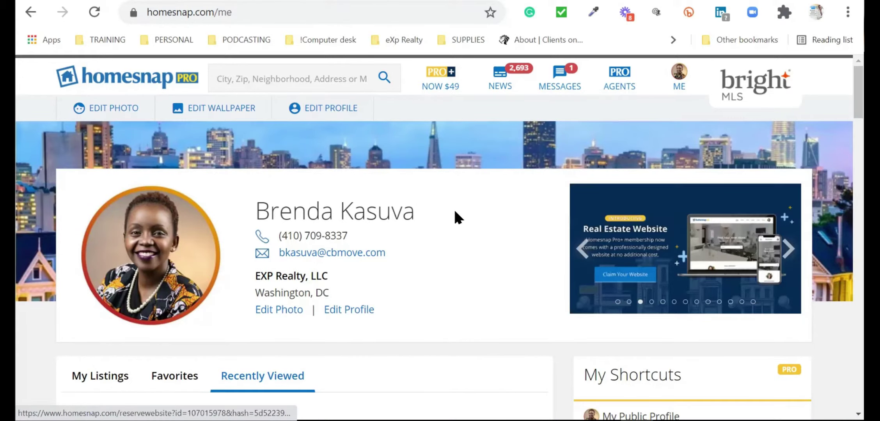
Review the Me page's recently viewed homes and shortcuts, circle the ZIP codes in My Preferred Areas, and clear the marks.
scroll(553, 269, "down", 2)
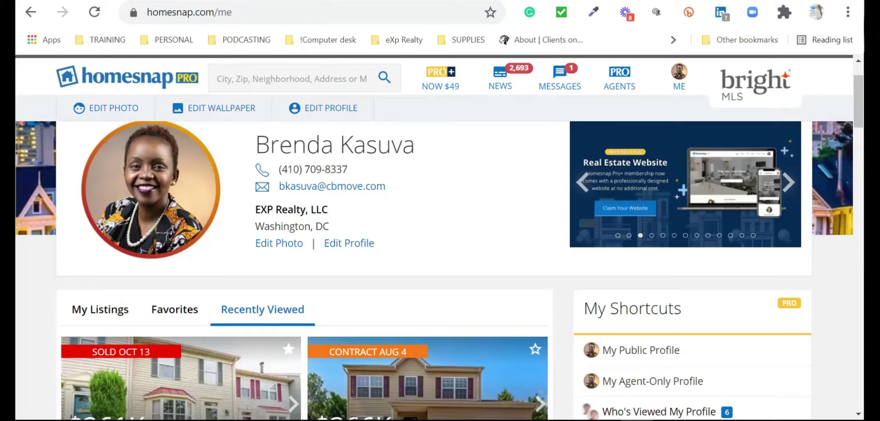
scroll(474, 274, "down", 3)
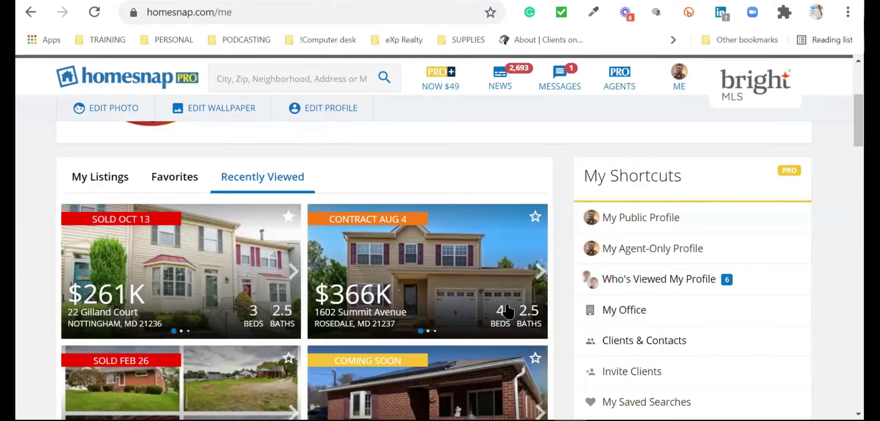
scroll(509, 310, "down", 2)
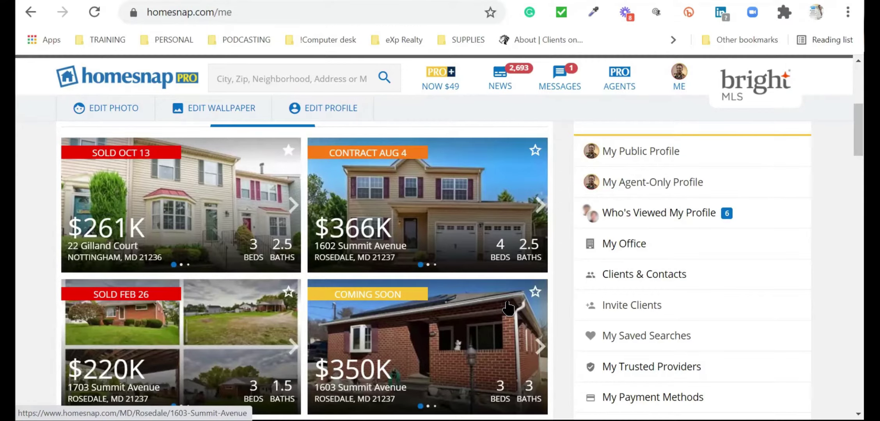
scroll(508, 308, "down", 2)
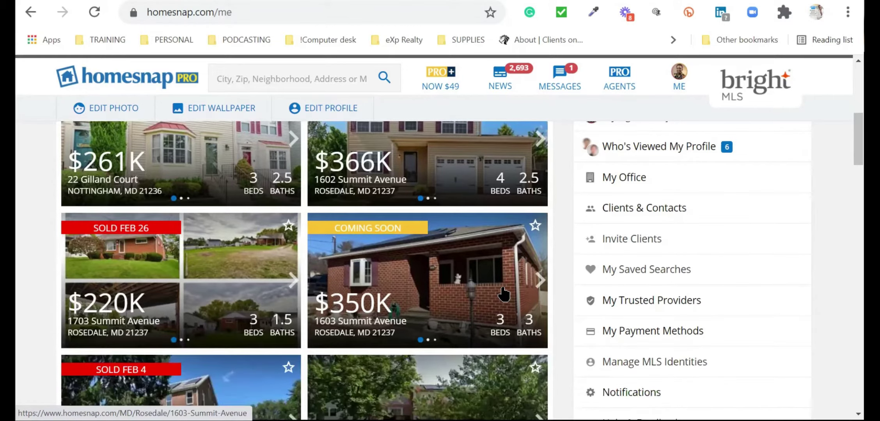
scroll(503, 294, "down", 2)
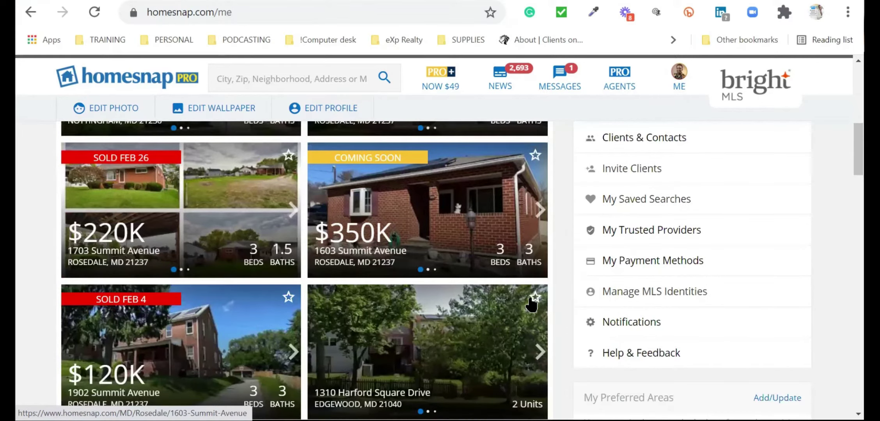
scroll(531, 305, "down", 8)
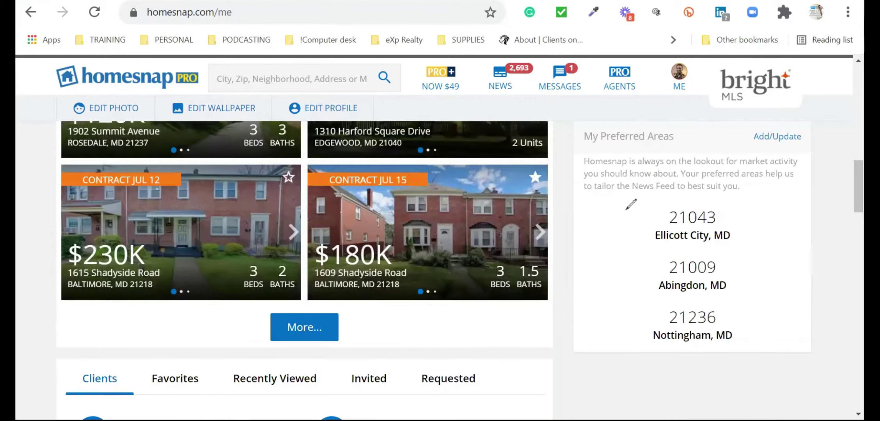
mouse_move(631, 204)
left_mouse_down()
mouse_move(793, 232)
mouse_move(641, 181)
mouse_move(701, 344)
mouse_move(776, 334)
left_mouse_up()
left_click_drag(681, 345, 778, 327)
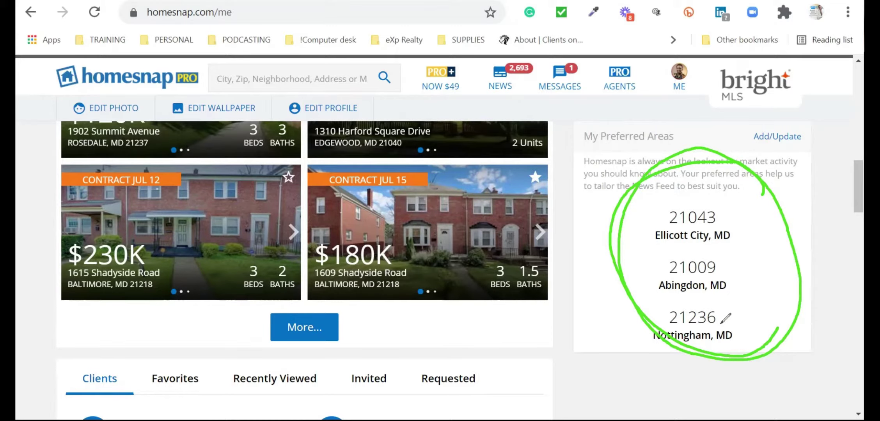
key("Escape")
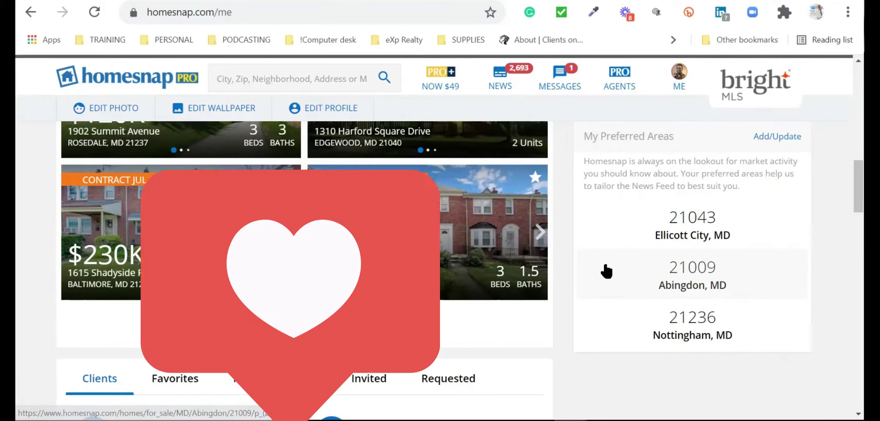
View the Clients list on the Me page and circle the options for editing the photo, wallpaper and profile.
scroll(606, 272, "down", 5)
scroll(606, 271, "down", 1)
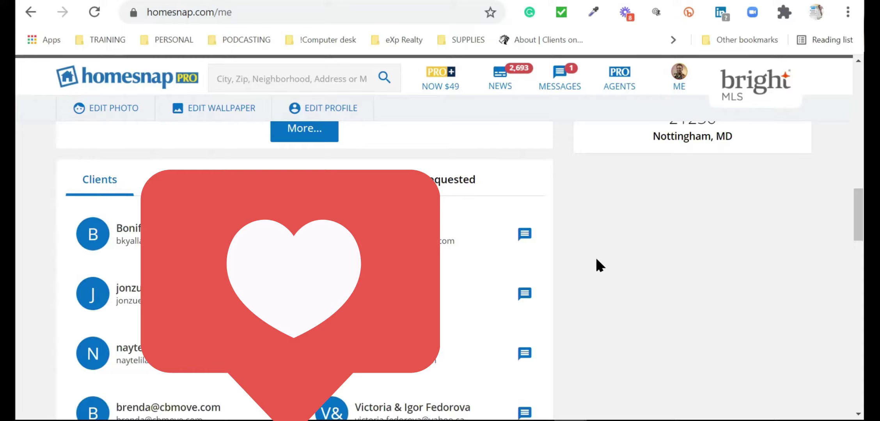
mouse_move(59, 123)
left_mouse_down()
mouse_move(217, 137)
mouse_move(379, 102)
mouse_move(282, 80)
left_mouse_up()
mouse_move(59, 92)
left_mouse_down()
mouse_move(96, 123)
mouse_move(111, 123)
left_mouse_up()
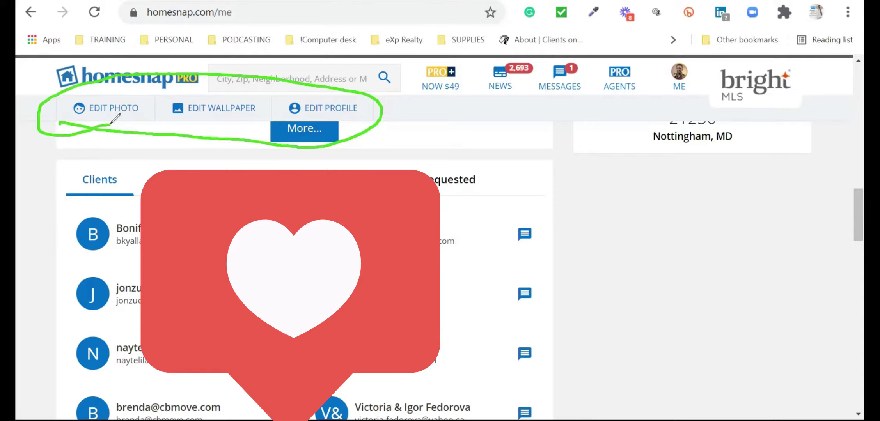
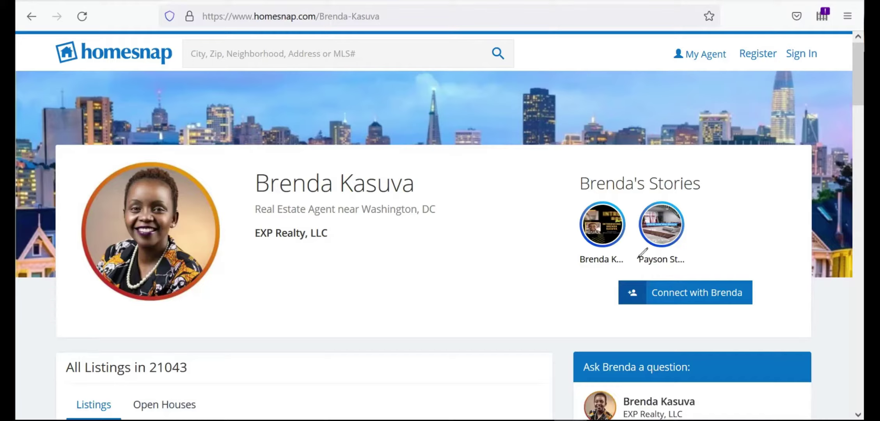
On the signed-out public profile, mark the agent's stories and circle the option to connect with the agent.
left_click_drag(552, 262, 640, 257)
scroll(587, 46, "down", 2)
mouse_move(624, 192)
left_mouse_down()
mouse_move(709, 247)
mouse_move(621, 194)
mouse_move(615, 202)
left_mouse_up()
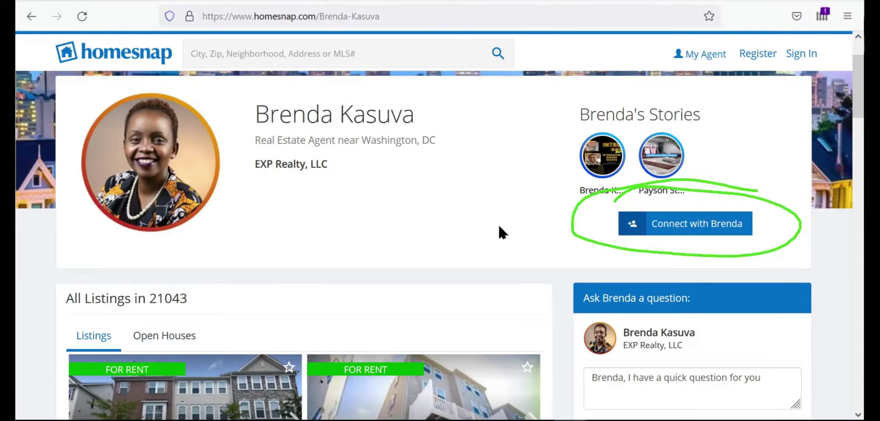
Review the public profile's 21043 listings, circle the private message option, and clear the mark.
scroll(472, 182, "down", 3)
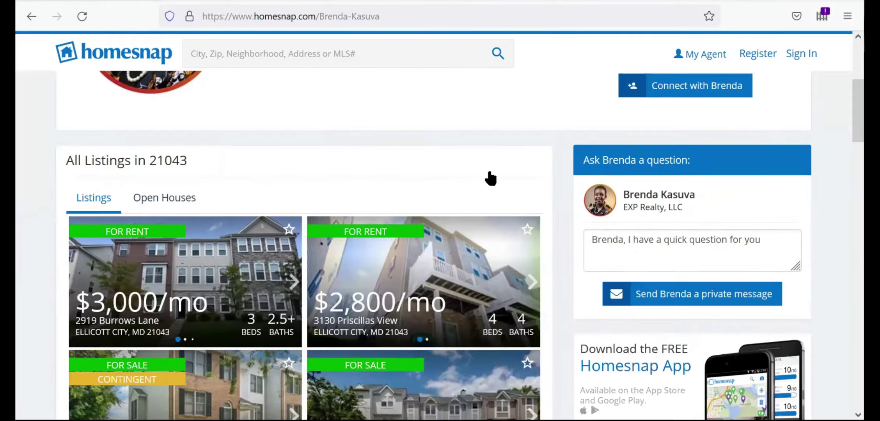
scroll(531, 274, "down", 2)
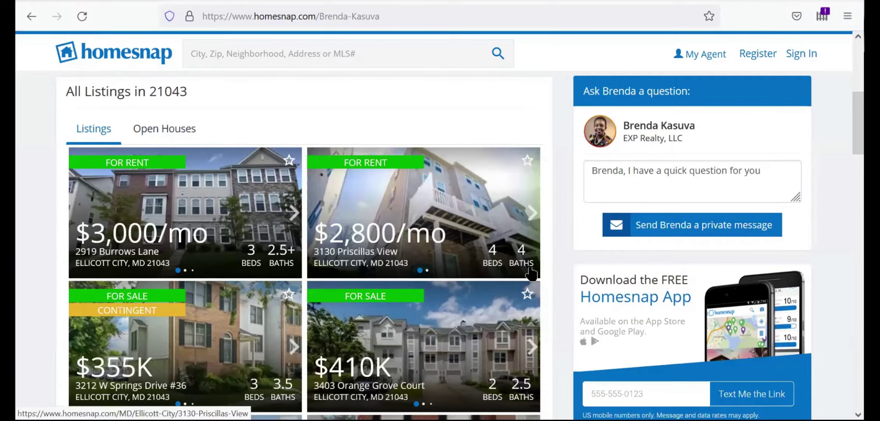
scroll(537, 257, "down", 2)
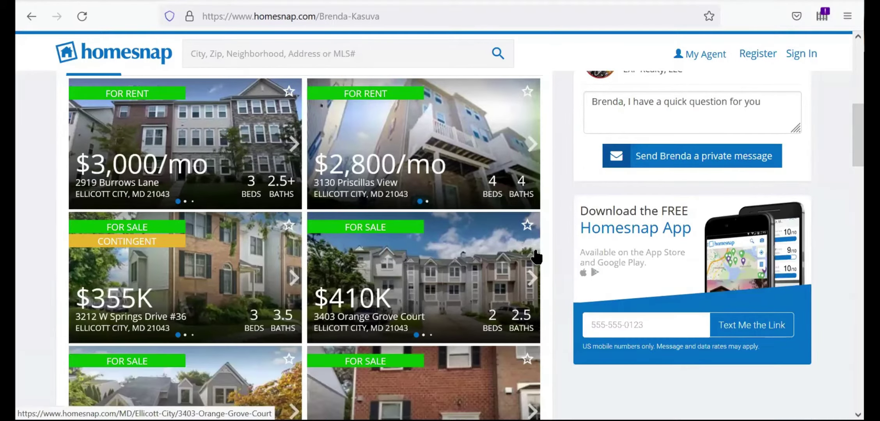
mouse_move(572, 157)
left_mouse_down()
mouse_move(835, 146)
mouse_move(667, 85)
mouse_move(656, 169)
left_mouse_up()
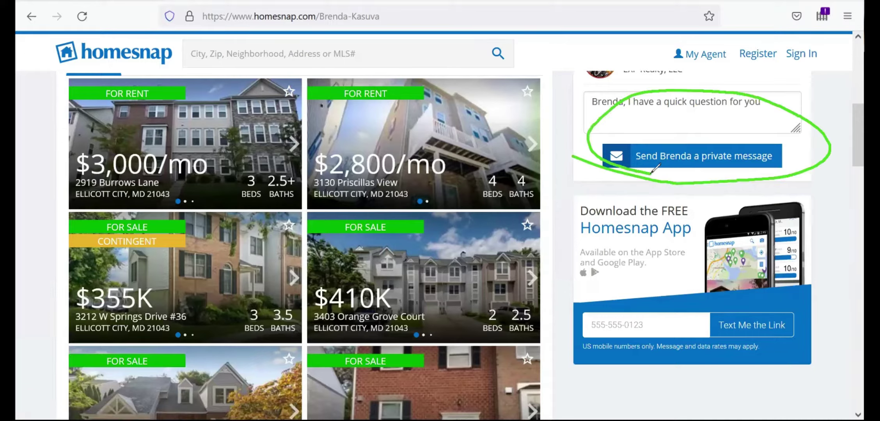
key("Escape")
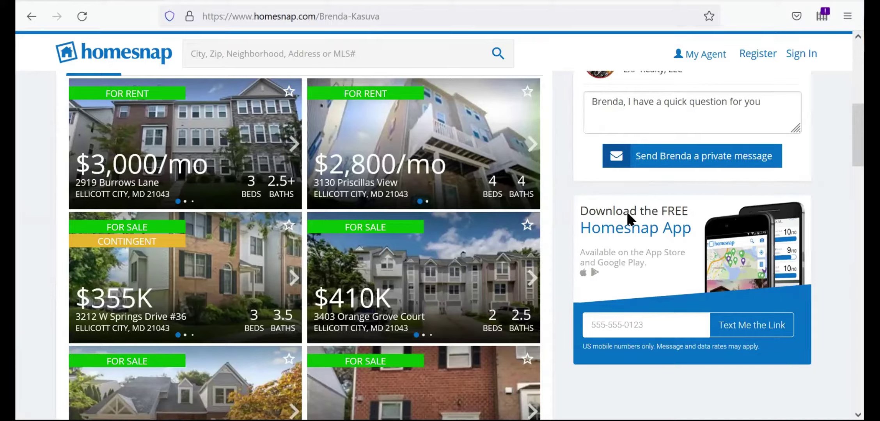
scroll(589, 253, "down", 4)
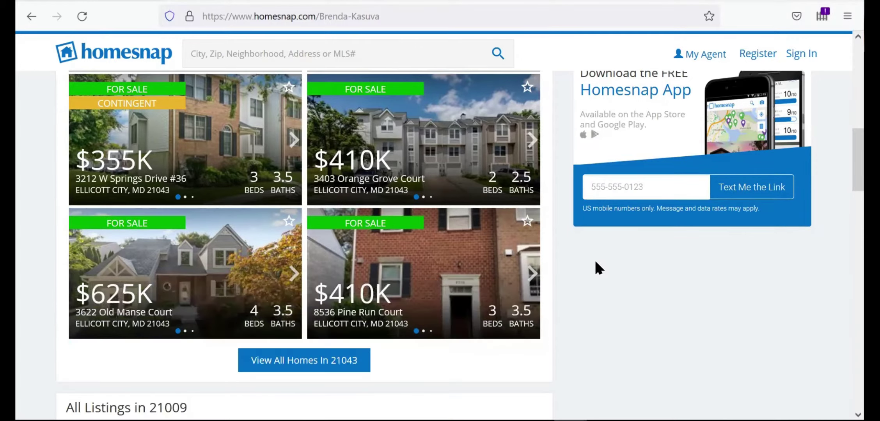
Review the public profile's remaining listings in 21009 and 21236, then examine the brokerage details and site links at the page's end.
scroll(593, 262, "down", 4)
scroll(609, 272, "down", 2)
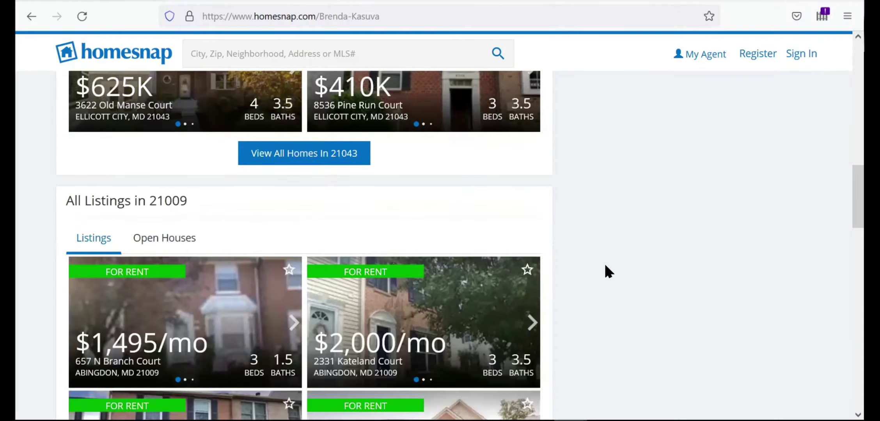
scroll(604, 265, "down", 2)
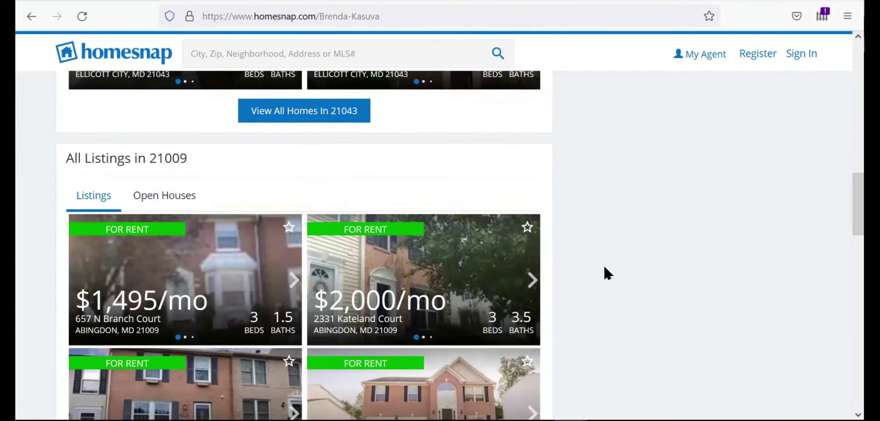
scroll(604, 267, "down", 1)
scroll(605, 269, "down", 4)
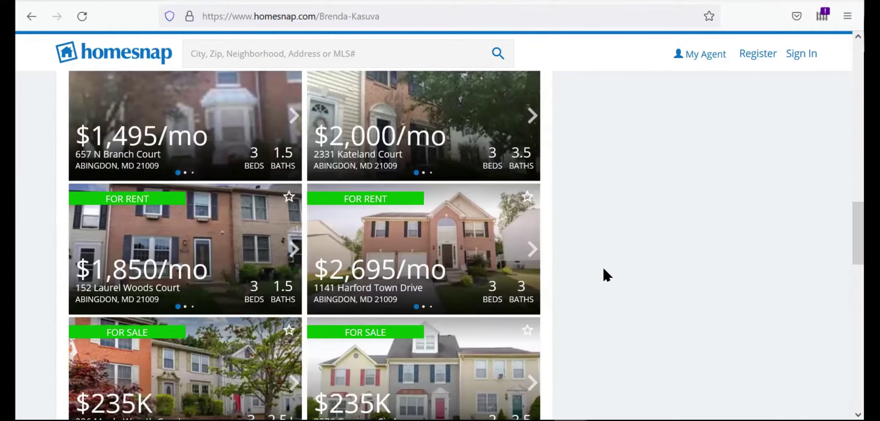
scroll(603, 270, "down", 7)
scroll(604, 270, "down", 5)
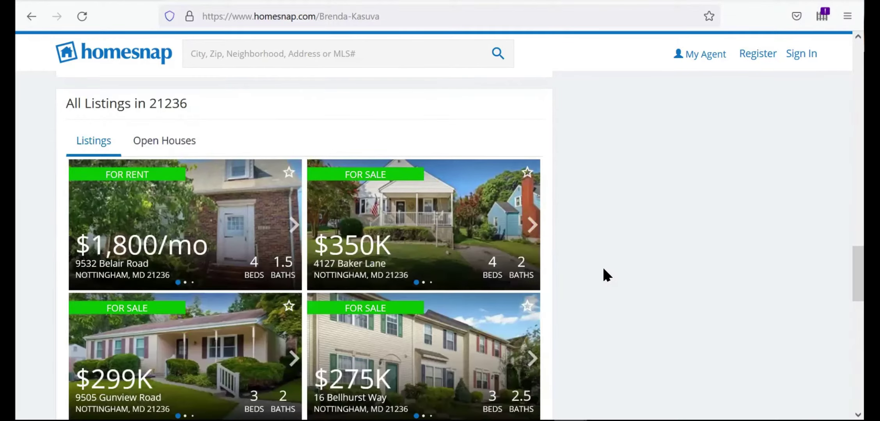
scroll(604, 270, "down", 5)
scroll(604, 269, "down", 6)
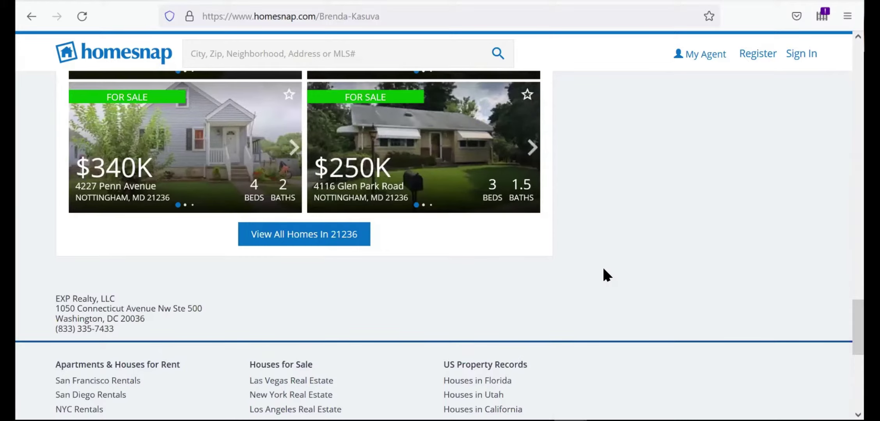
scroll(605, 275, "down", 4)
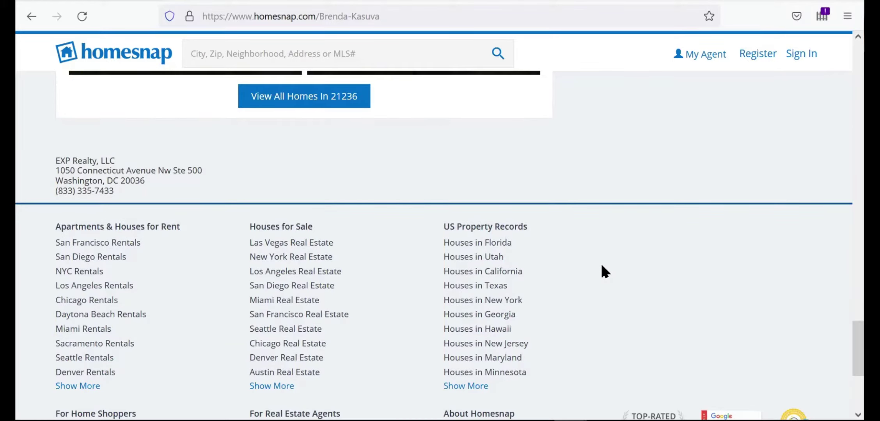
scroll(603, 270, "down", 2)
scroll(604, 270, "down", 2)
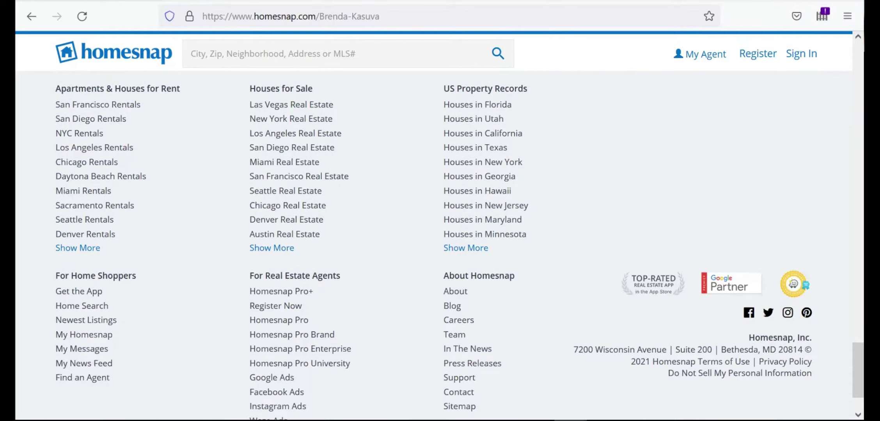
Circle the Homesnap Pro University link among the resources for real estate agents, and clear the mark.
left_click(351, 352)
mouse_move(235, 370)
left_mouse_down()
mouse_move(355, 374)
mouse_move(376, 362)
mouse_move(325, 350)
left_mouse_up()
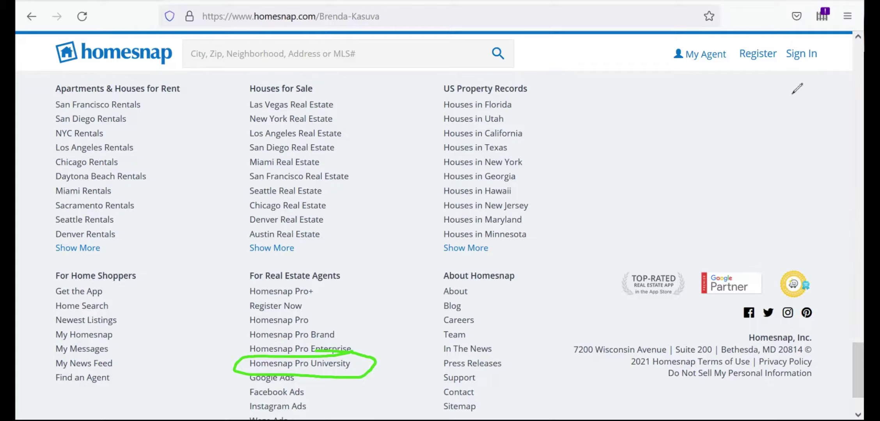
key("ctrl+z")
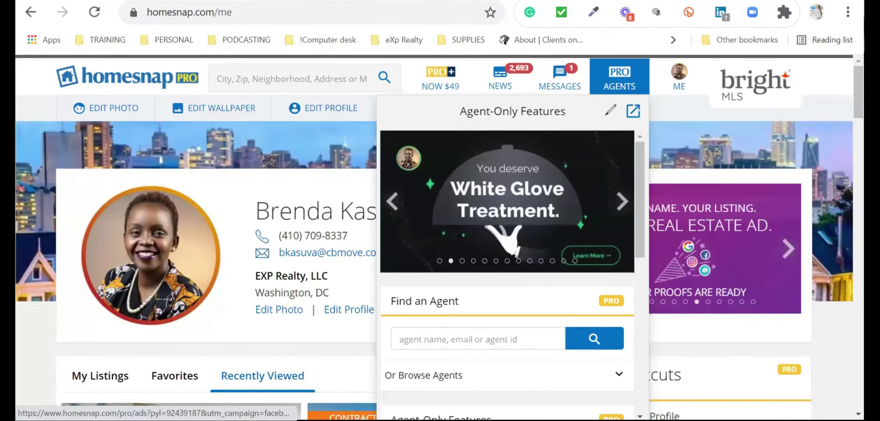
Circle the Agents section and its Find an Agent search, and review the Agent-Only Features.
left_click_drag(660, 64, 670, 123)
left_click_drag(429, 308, 499, 301)
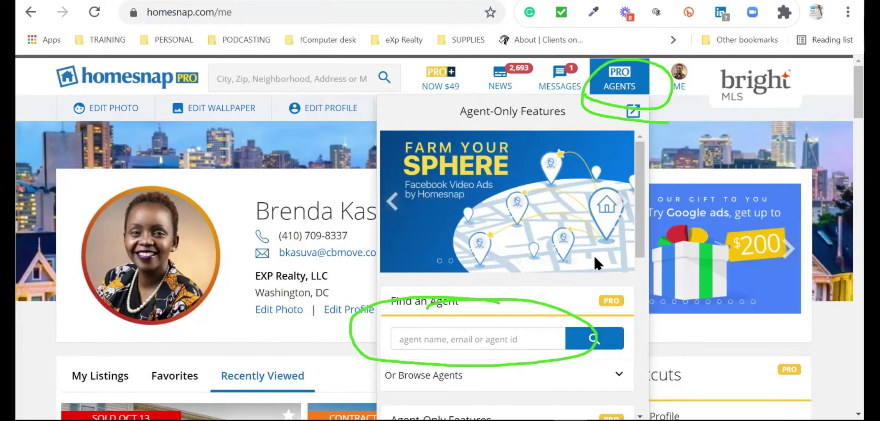
scroll(523, 322, "down", 1)
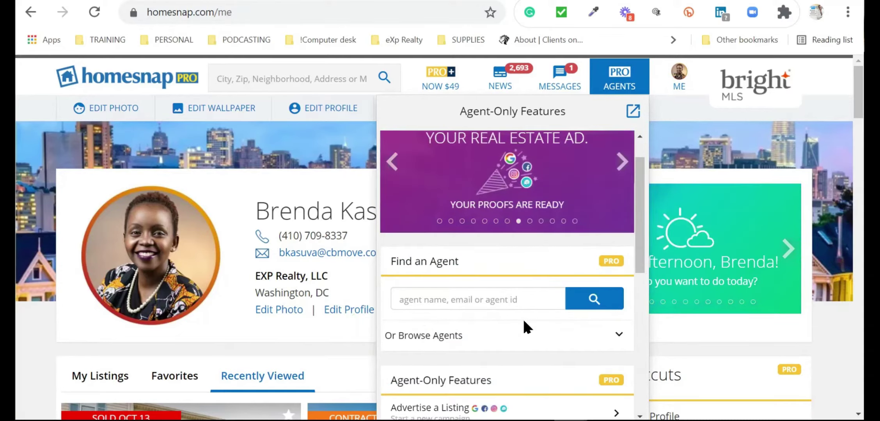
scroll(526, 327, "down", 1)
scroll(523, 322, "down", 1)
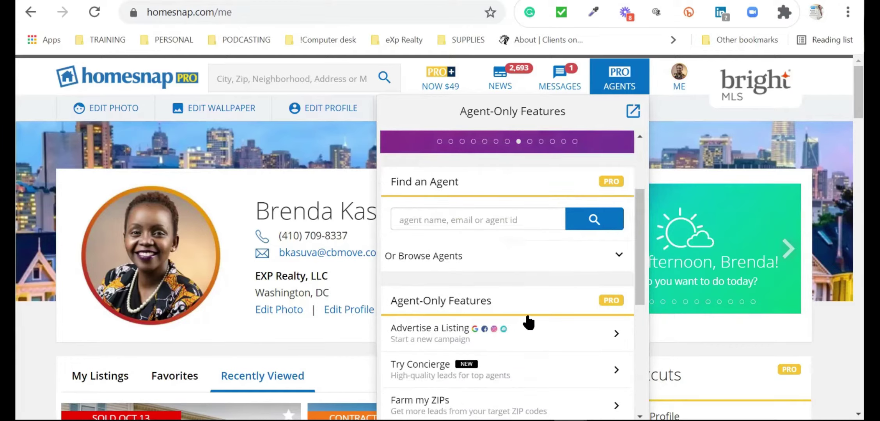
scroll(527, 310, "up", 1)
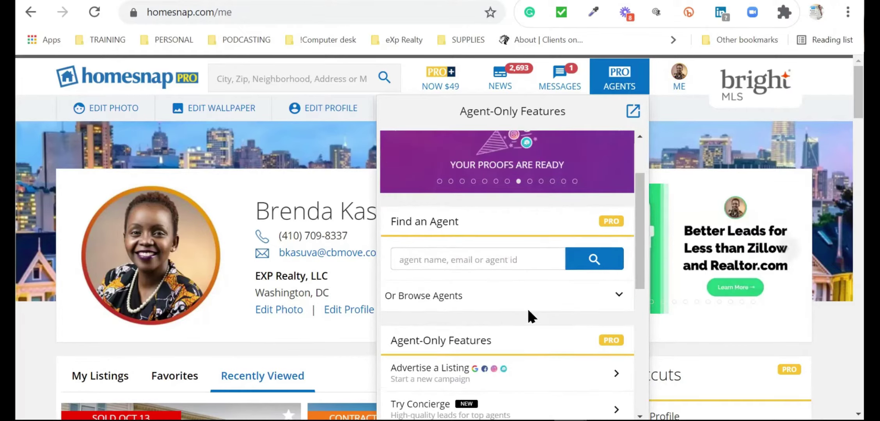
scroll(528, 308, "up", 1)
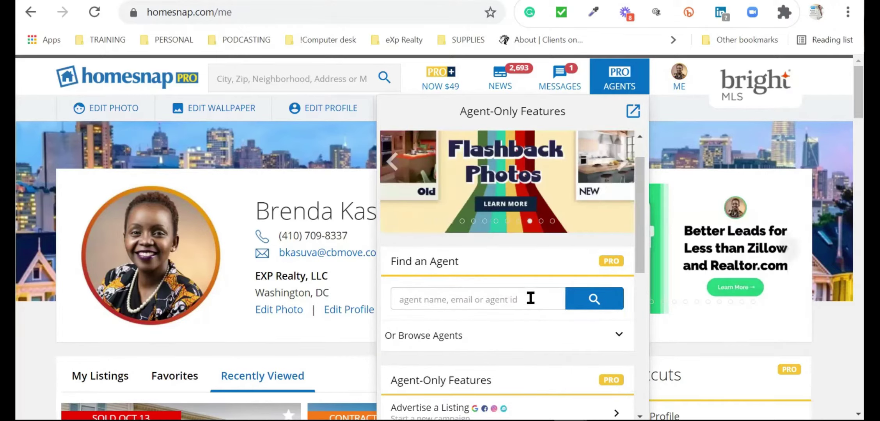
Browse the messages list and open the 3/30/21 conversation that shares a Baltimore property.
left_click(562, 80)
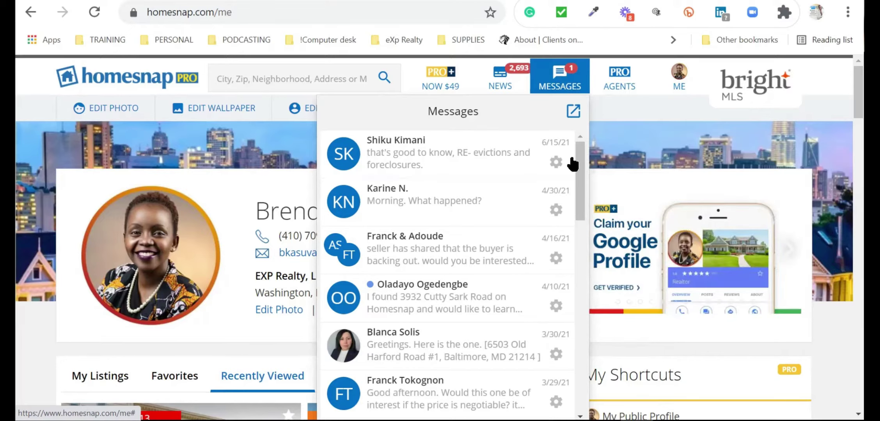
scroll(572, 172, "down", 1)
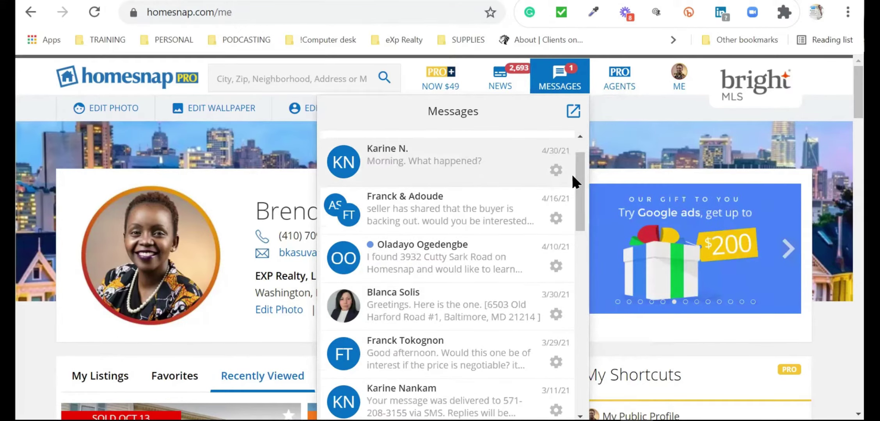
scroll(571, 172, "down", 1)
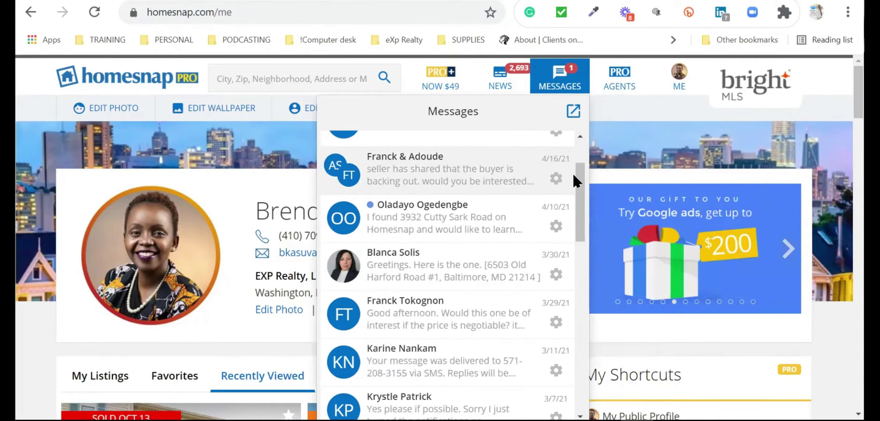
scroll(572, 176, "down", 1)
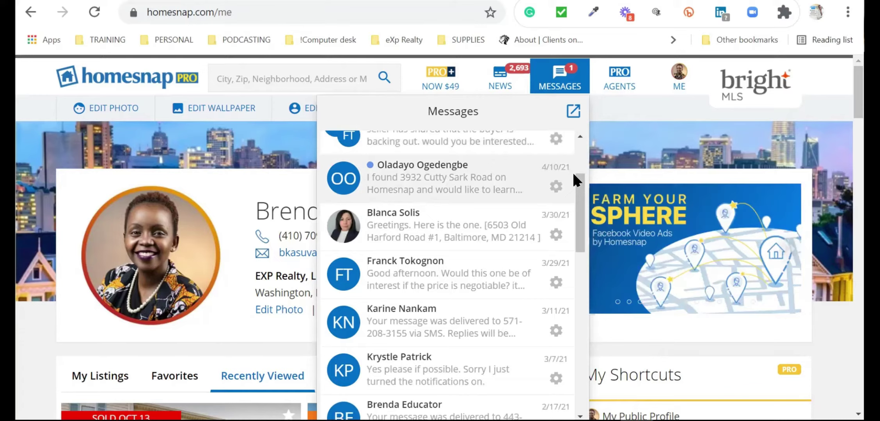
left_click(401, 217)
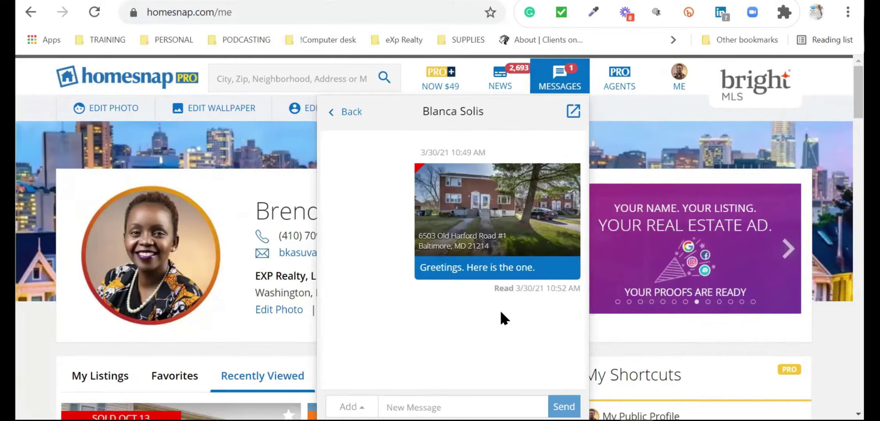
Open the property shared in the conversation and check its listing status and details.
left_click(487, 213)
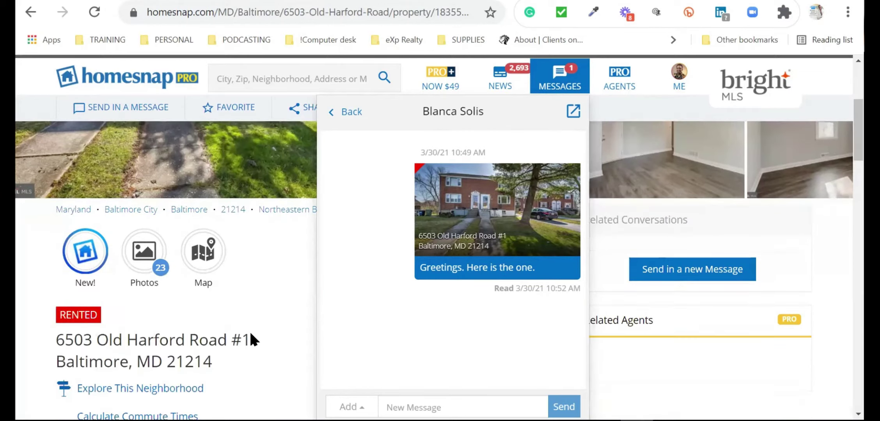
scroll(251, 339, "down", 3)
scroll(252, 333, "down", 2)
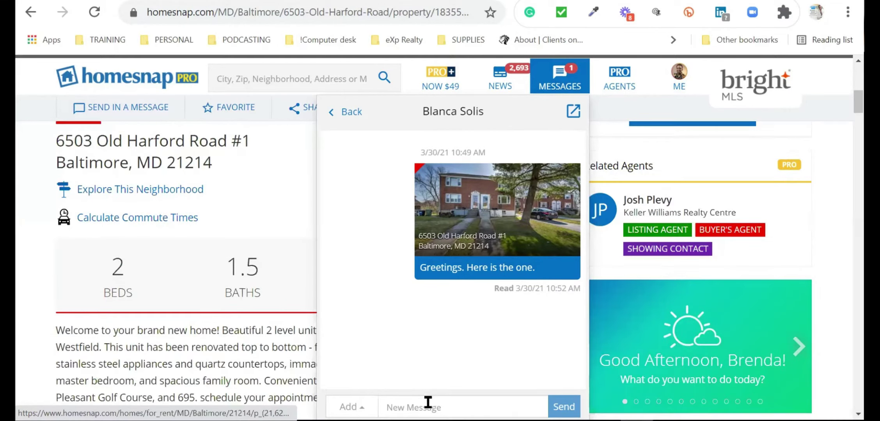
Send the reply "This property has Rented" in the conversation and return to the messages list.
left_click(465, 389)
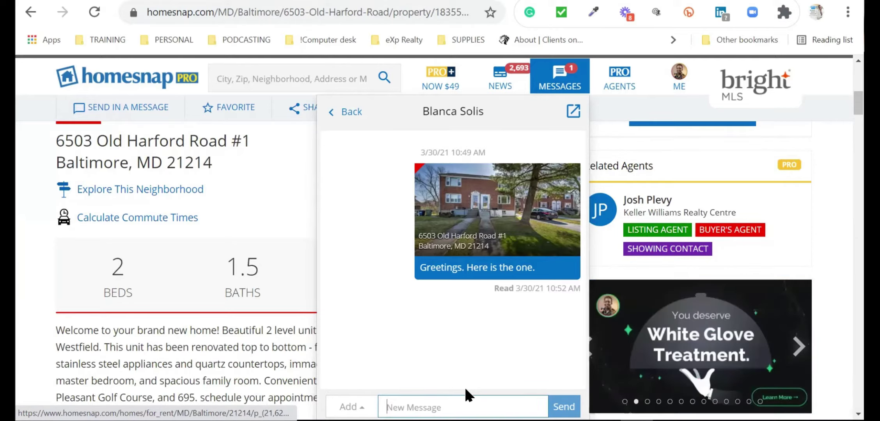
type("THis")
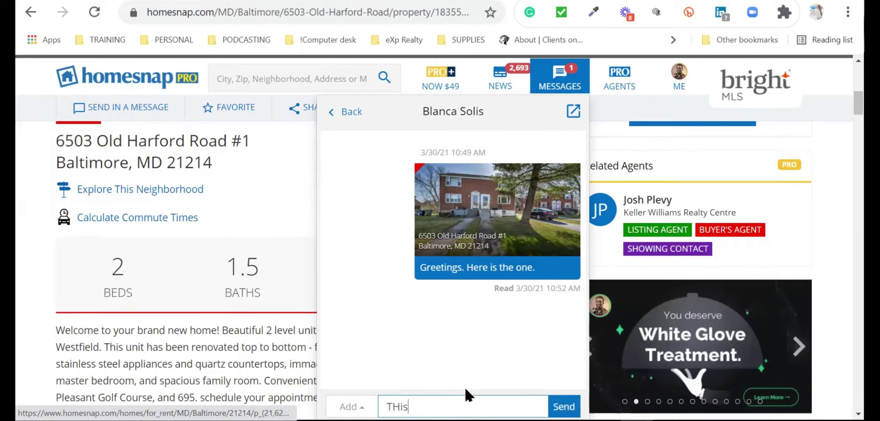
key("BackSpace")
key("BackSpace")
key("BackSpace")
type("his property has")
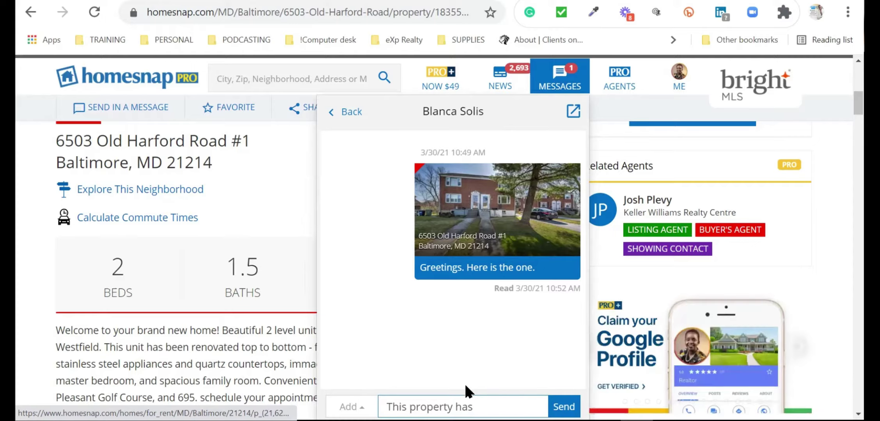
type("Rented")
key("Return")
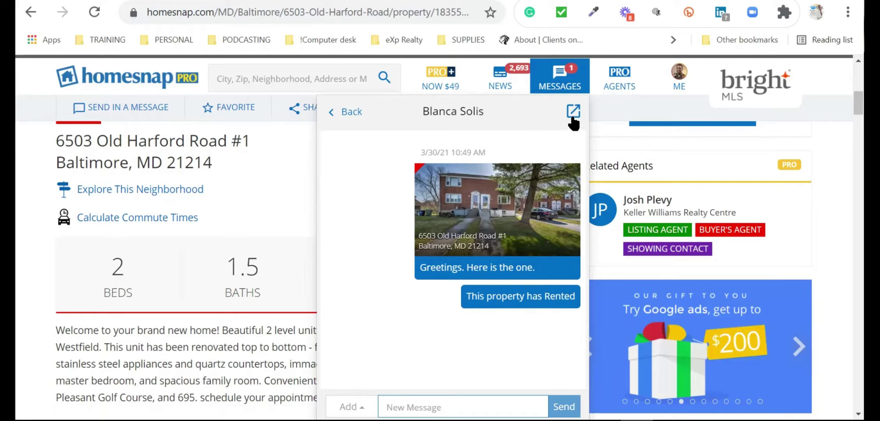
left_click(350, 112)
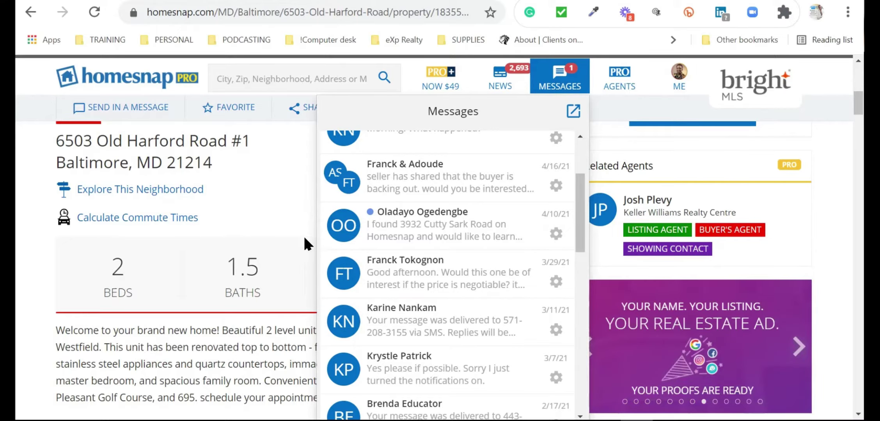
Examine the Baltimore listing's description, Property History, Property Summary and Confidential Information sections.
scroll(330, 241, "down", 2)
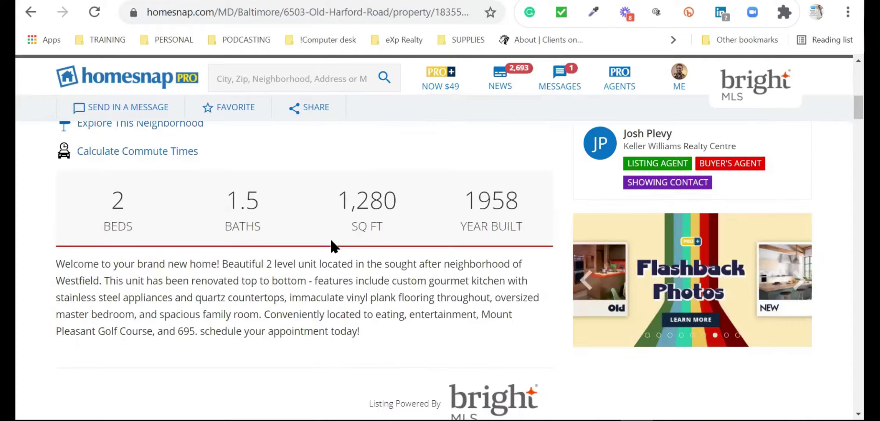
scroll(331, 246, "down", 2)
scroll(330, 246, "down", 3)
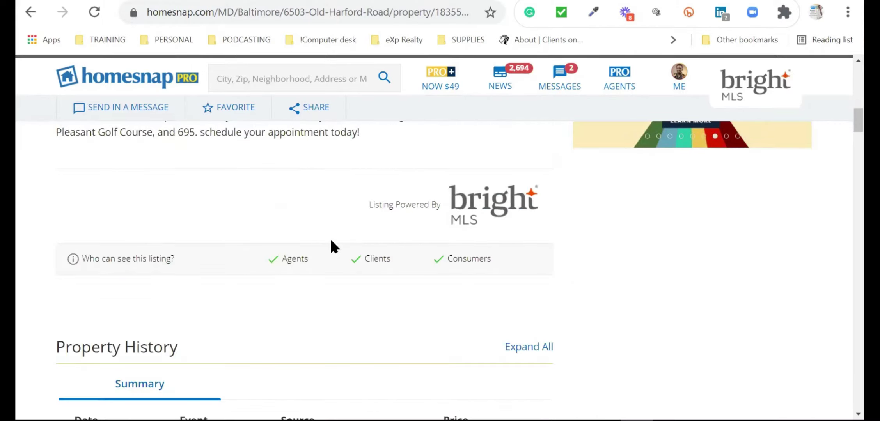
scroll(331, 246, "down", 4)
scroll(331, 245, "down", 1)
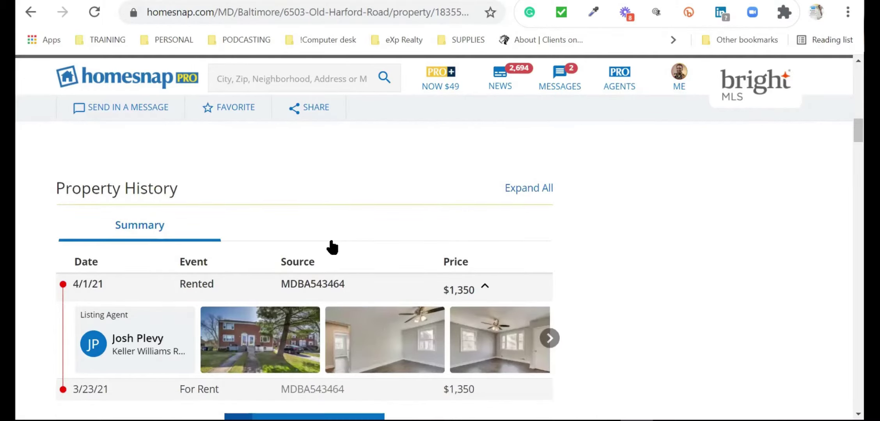
scroll(332, 247, "down", 3)
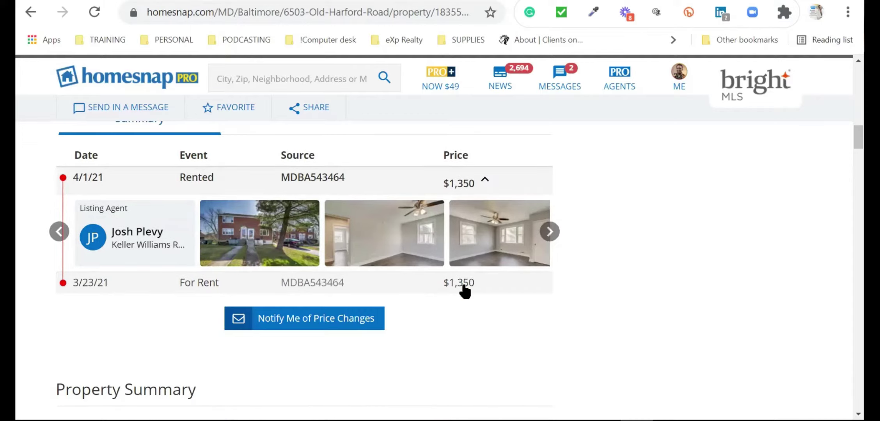
scroll(460, 286, "down", 3)
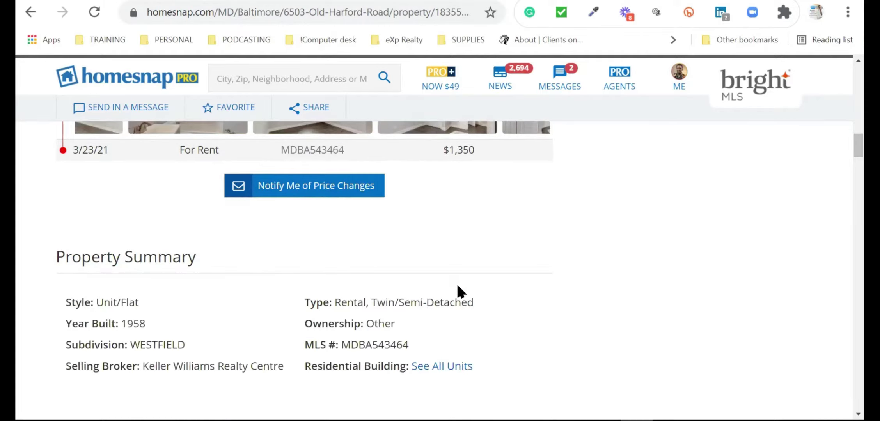
scroll(456, 293, "down", 3)
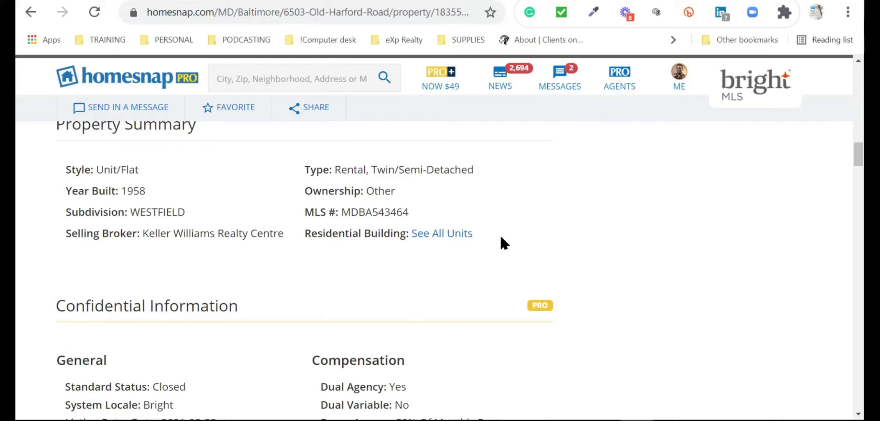
scroll(501, 243, "up", 5)
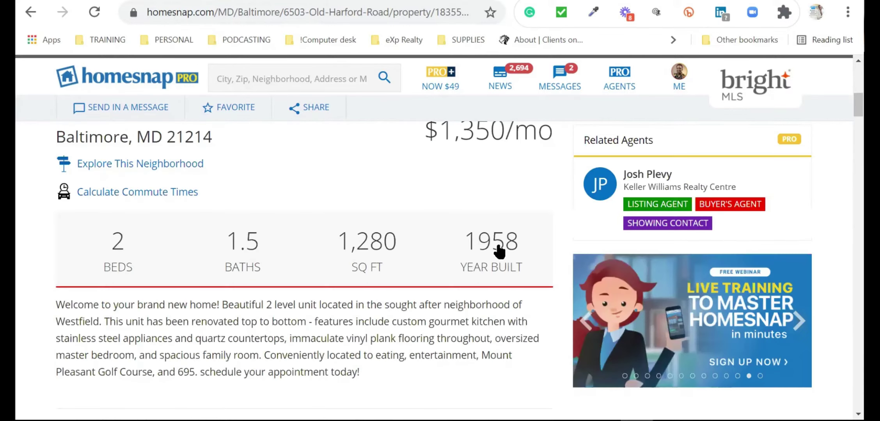
scroll(499, 246, "up", 5)
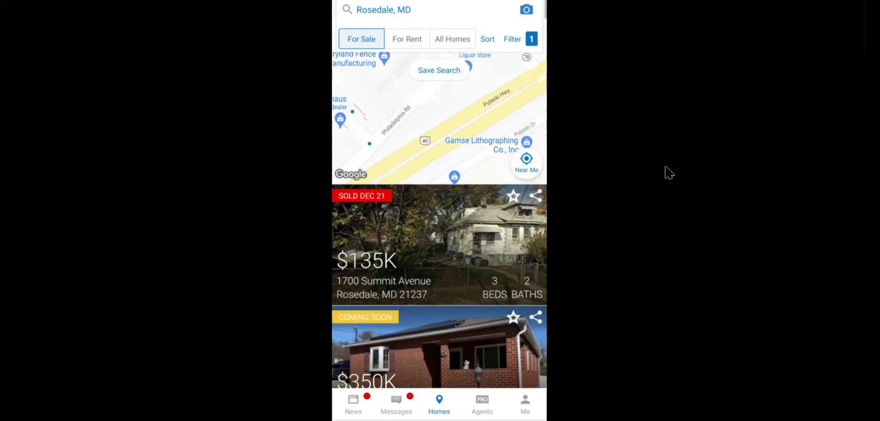
Browse the Rosedale, MD for-sale home listings and return to the map above them.
scroll(439, 219, "down", 6)
scroll(440, 218, "up", 3)
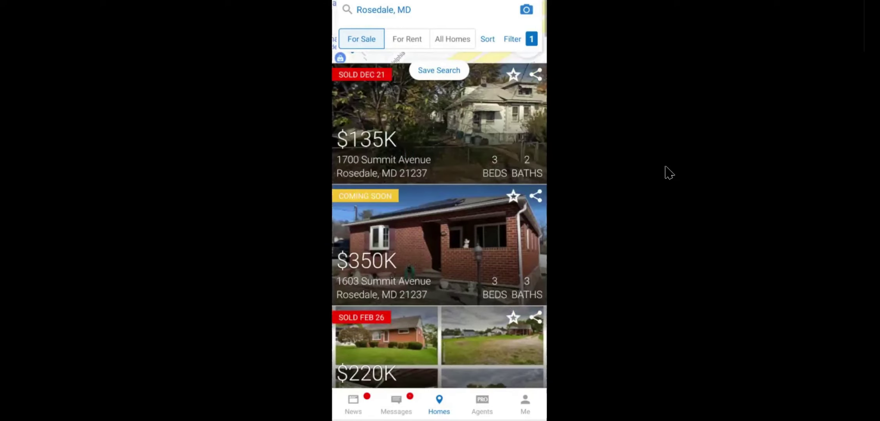
scroll(439, 218, "up", 2)
scroll(440, 219, "down", 3)
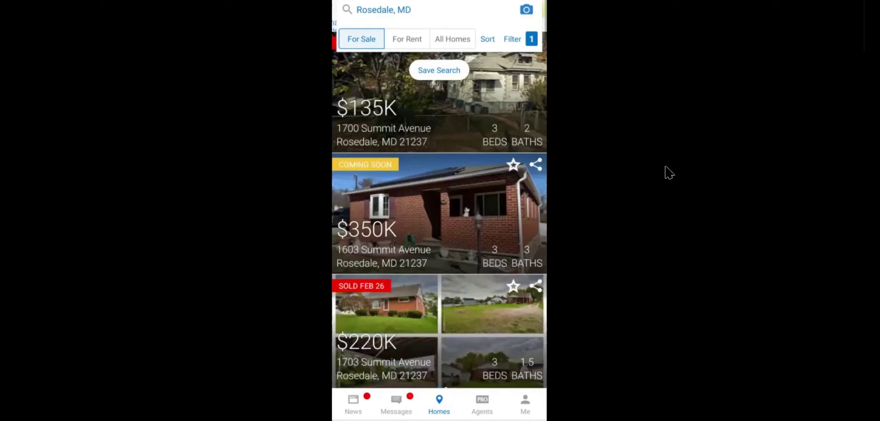
scroll(439, 218, "up", 3)
scroll(439, 219, "up", 1)
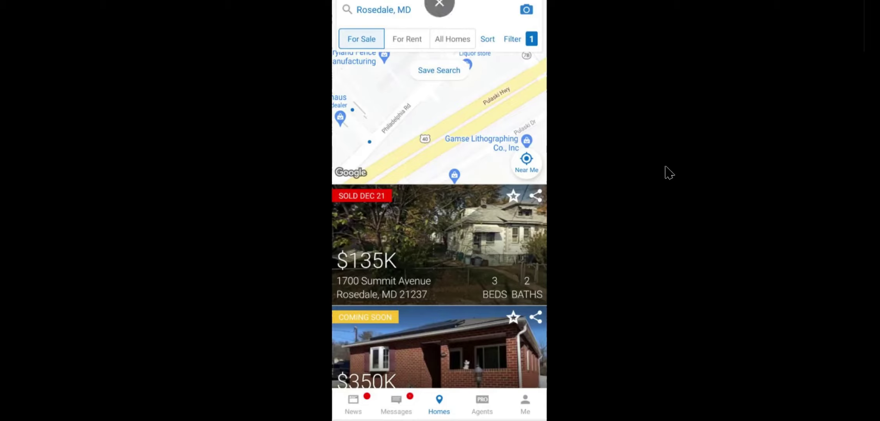
Circle the app's main navigation and its Me section, and open the agent's own profile page.
mouse_move(545, 389)
left_mouse_down()
mouse_move(282, 416)
mouse_move(570, 403)
mouse_move(576, 416)
mouse_move(589, 400)
left_mouse_up()
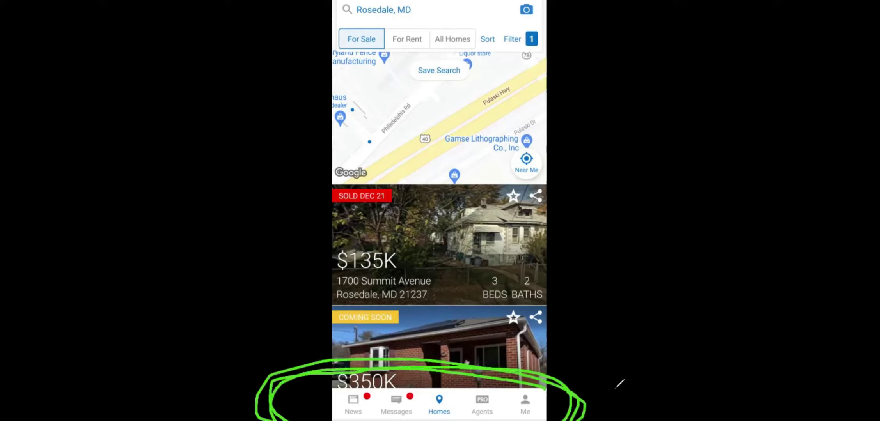
mouse_move(532, 392)
left_mouse_down()
mouse_move(507, 395)
mouse_move(558, 405)
left_mouse_up()
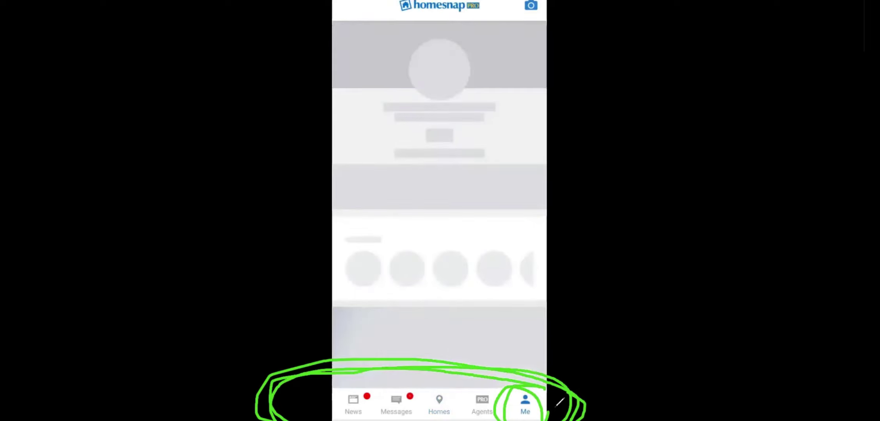
key("Escape")
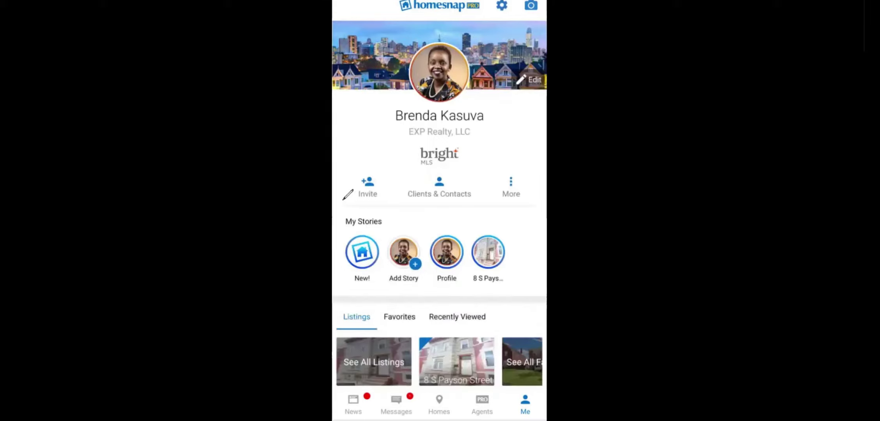
Circle Invite on the profile, open the Maximize Your Brand page and mark the Invite All of Your Contacts option.
left_click_drag(394, 161, 371, 215)
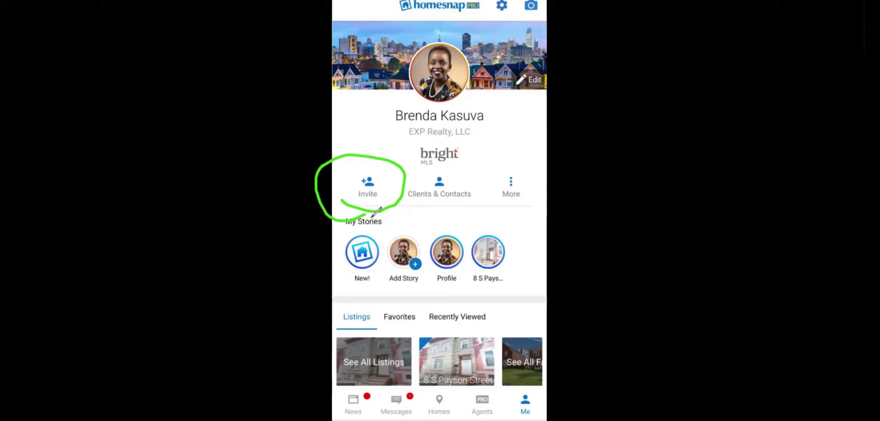
left_click(367, 191)
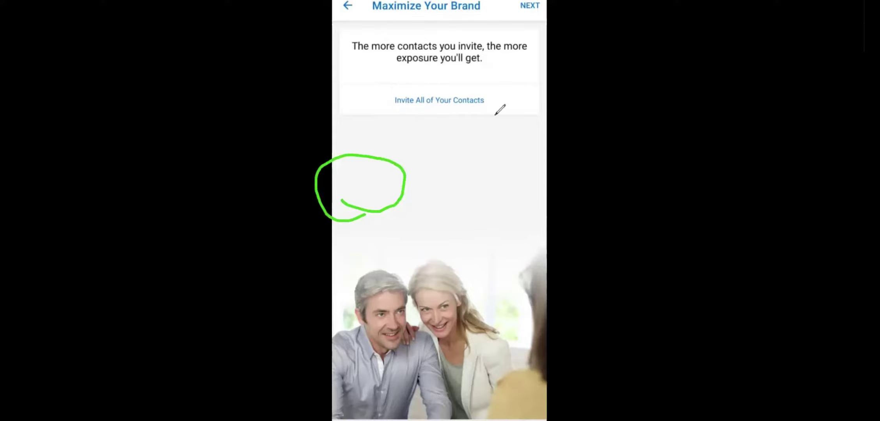
left_click_drag(496, 115, 388, 111)
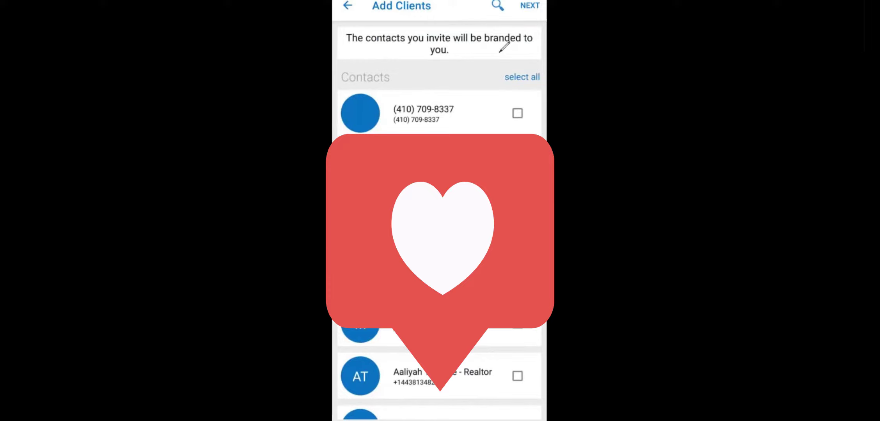
Select the first contact in the Add Clients list, clear that selection and circle the Next option.
left_click(518, 113)
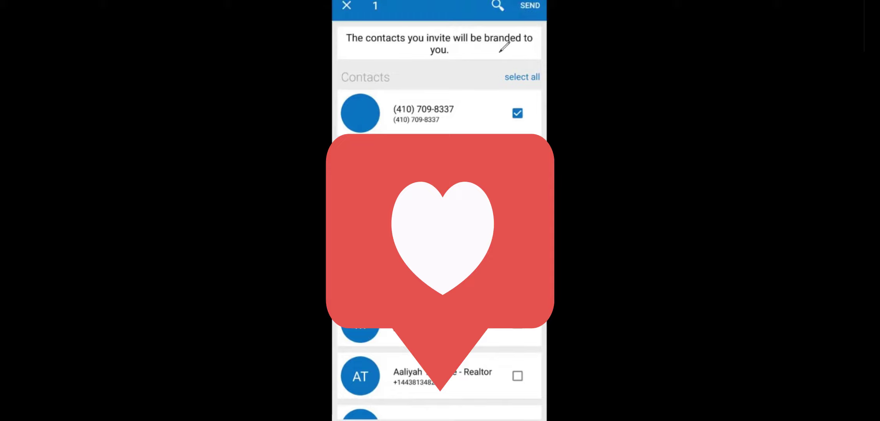
left_click(518, 113)
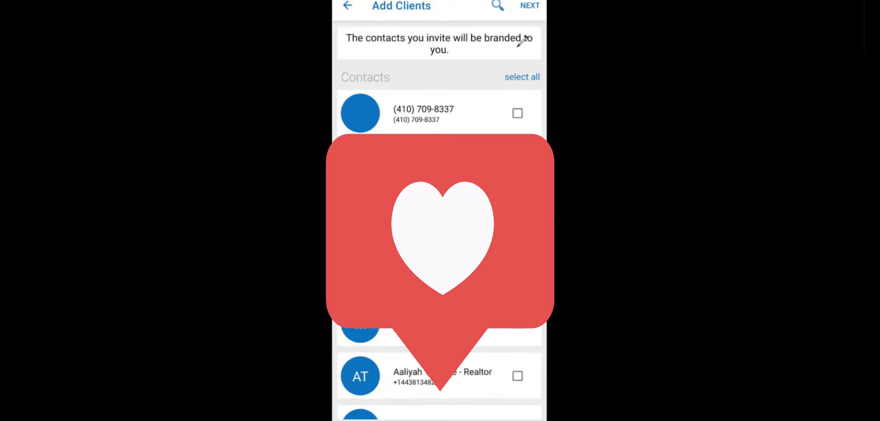
left_click_drag(534, 20, 551, 17)
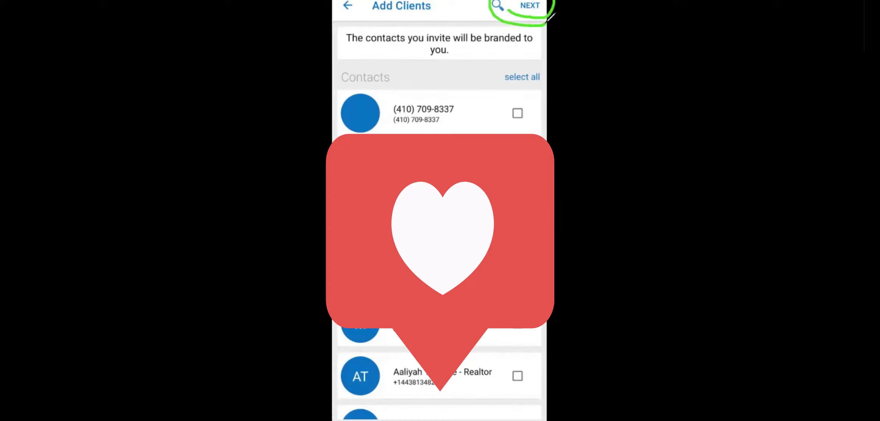
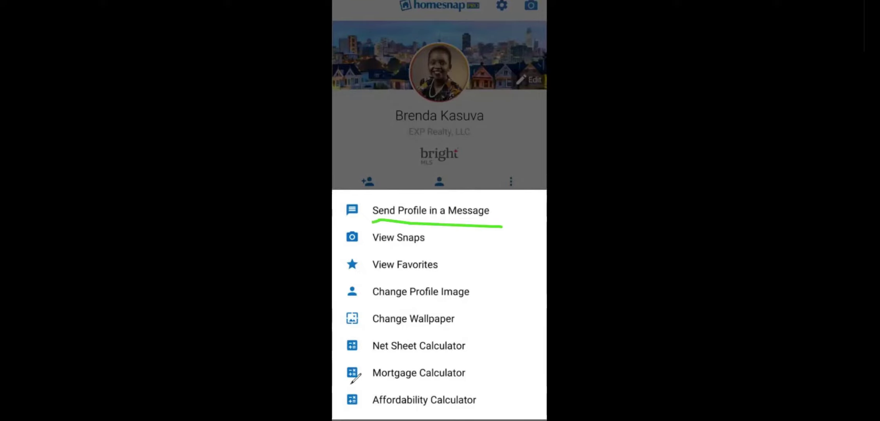
Draw a box around the Net Sheet, Mortgage and Affordability Calculator options.
left_click(335, 332)
left_click_drag(497, 333, 498, 420)
left_click_drag(320, 420, 334, 324)
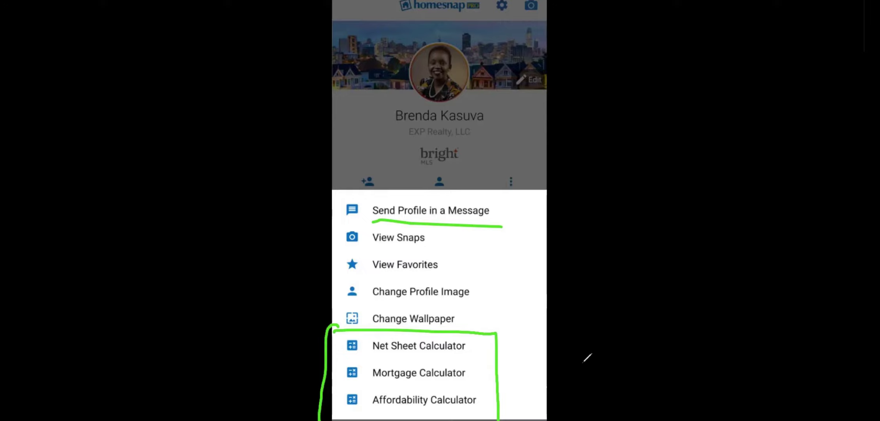
Open the Mortgage Calculator and review its fields from Home Price to Monthly HOA / Condo Fees.
key("Escape")
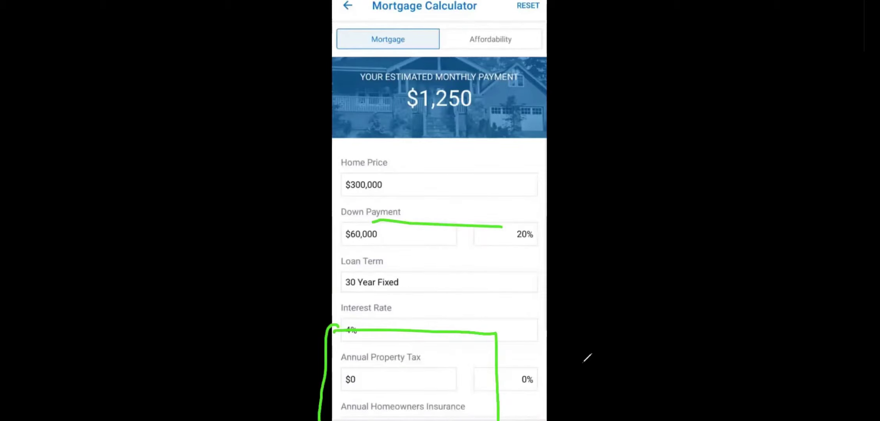
scroll(440, 273, "down", 3)
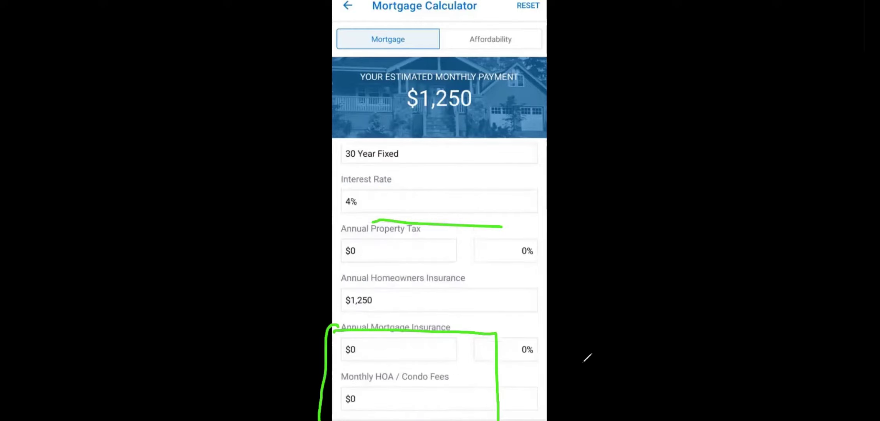
scroll(439, 273, "up", 3)
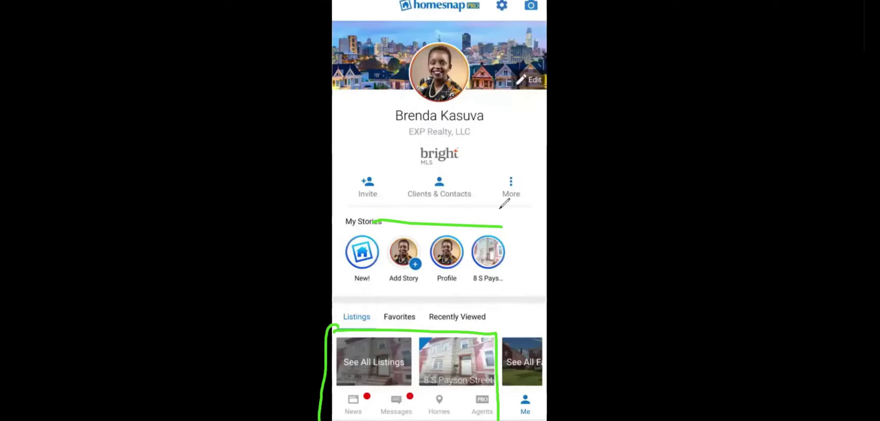
Mark More on the agent's profile, view its options and return to the profile page.
mouse_move(499, 155)
left_mouse_down()
mouse_move(493, 203)
mouse_move(499, 155)
left_mouse_up()
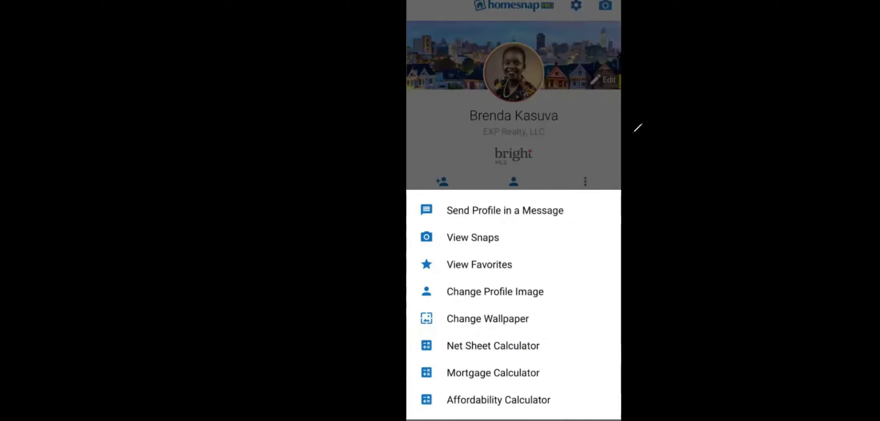
key("Escape")
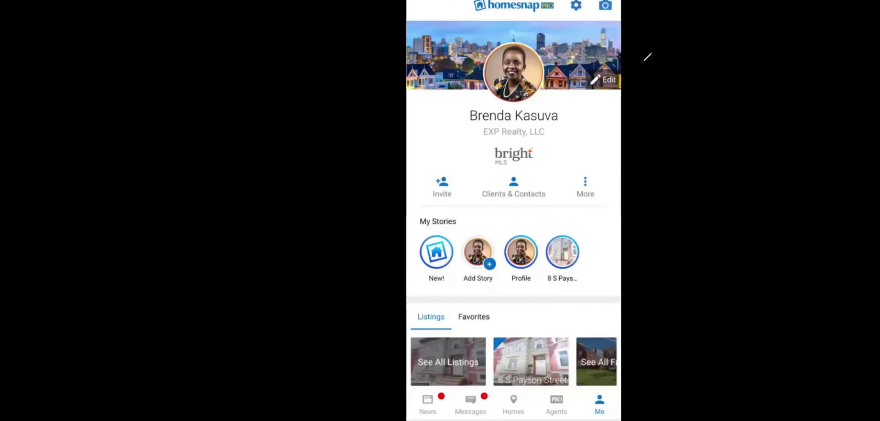
left_click_drag(568, 196, 607, 207)
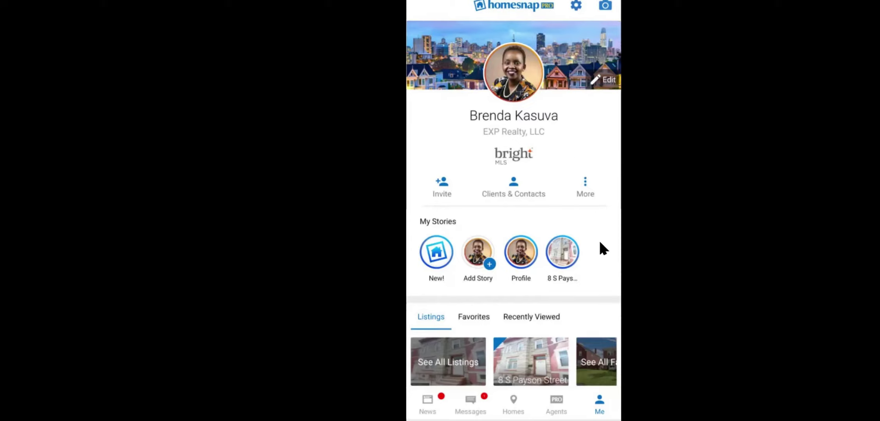
Examine the profile's Deal Flow, Recent Listing Sides, Recent Buyer Sides and My Shortcuts sections, and return to its header.
scroll(600, 243, "down", 5)
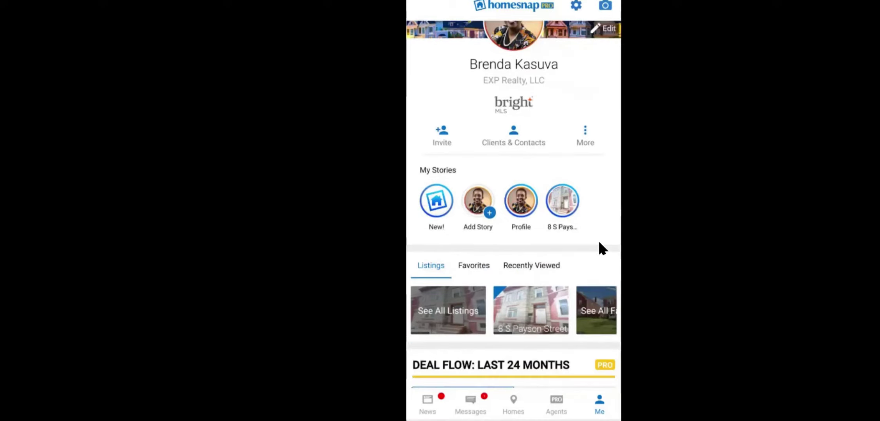
scroll(600, 243, "down", 1)
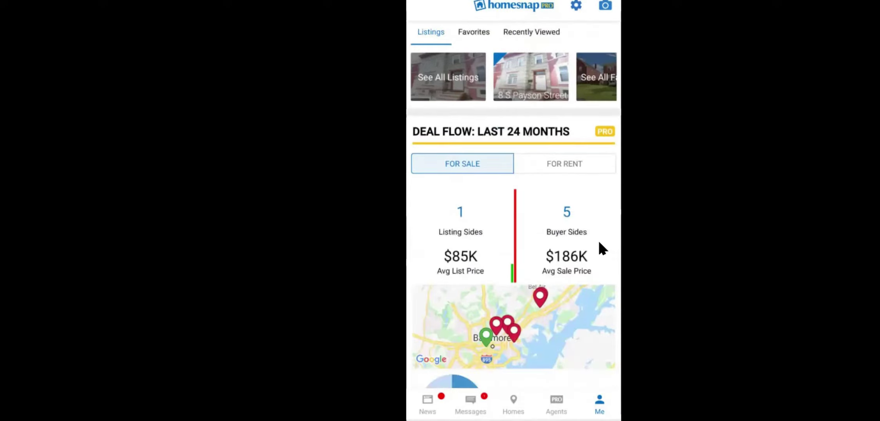
scroll(599, 242, "down", 2)
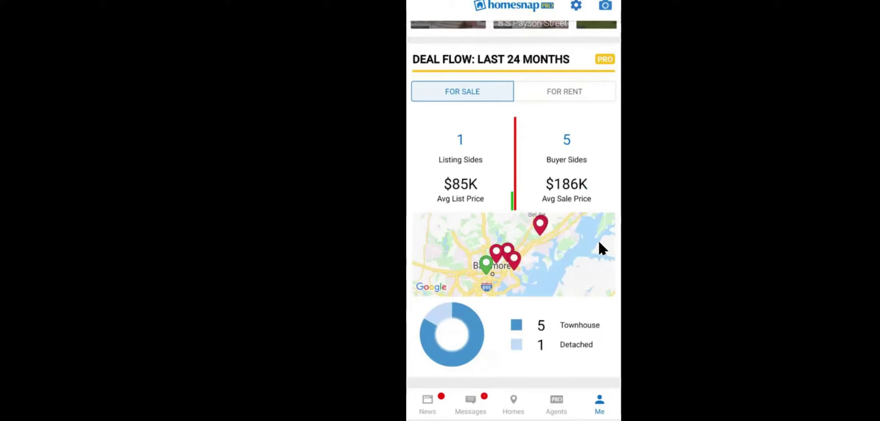
scroll(599, 242, "down", 1)
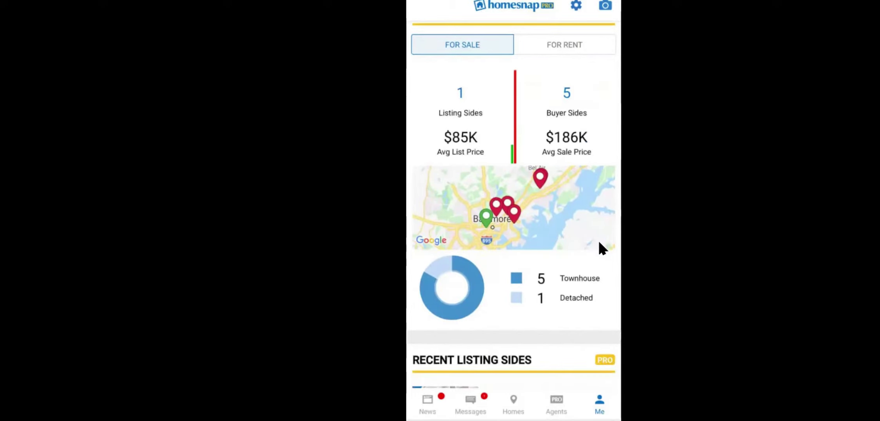
scroll(599, 243, "down", 3)
scroll(601, 249, "down", 3)
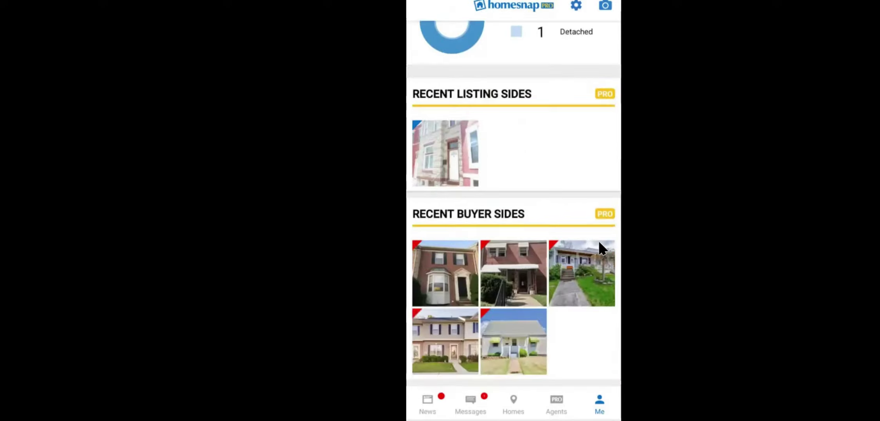
scroll(601, 248, "down", 2)
scroll(601, 248, "down", 3)
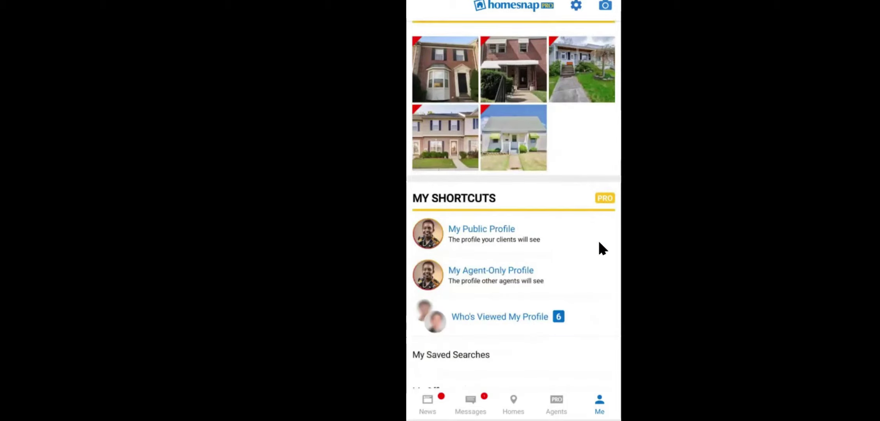
scroll(601, 248, "down", 2)
scroll(601, 248, "down", 1)
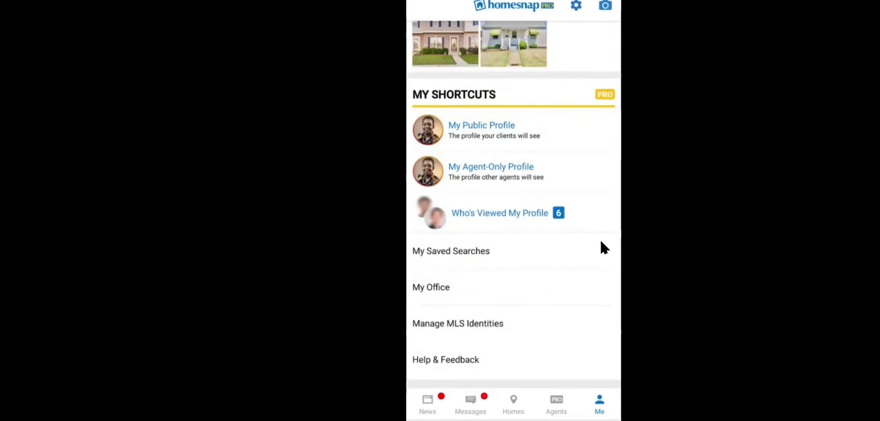
scroll(601, 242, "up", 10)
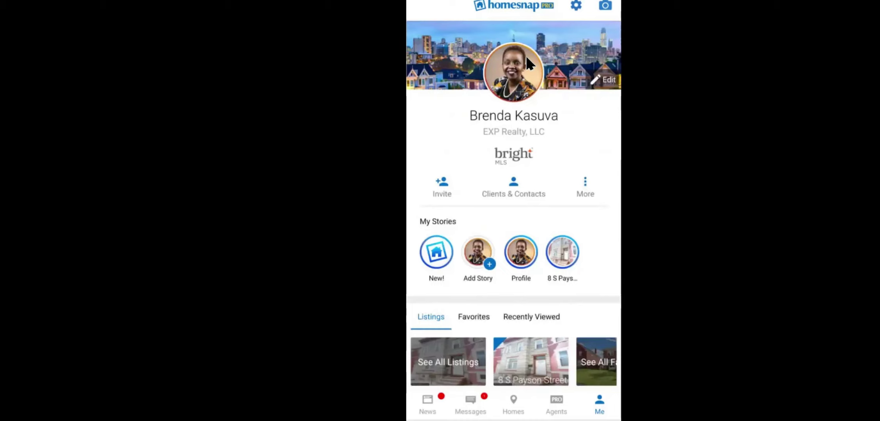
Outline the profile's Invite, My Stories and More areas, and clear the markings.
left_click_drag(419, 200, 601, 208)
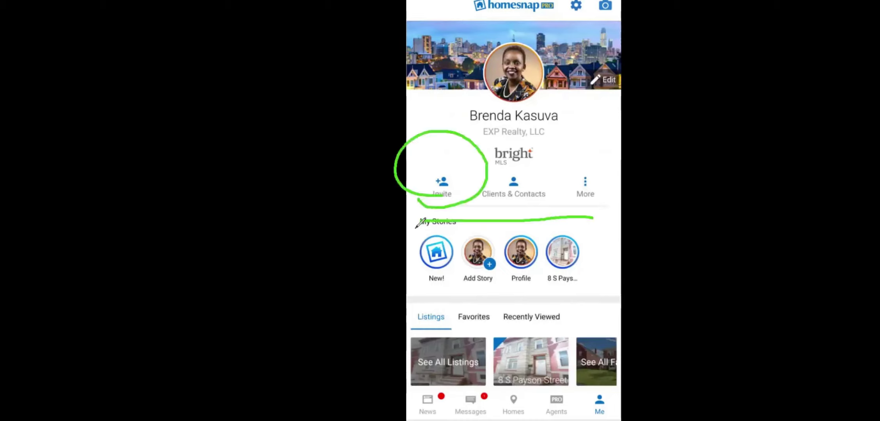
left_click_drag(414, 224, 593, 219)
left_click_drag(589, 148, 599, 203)
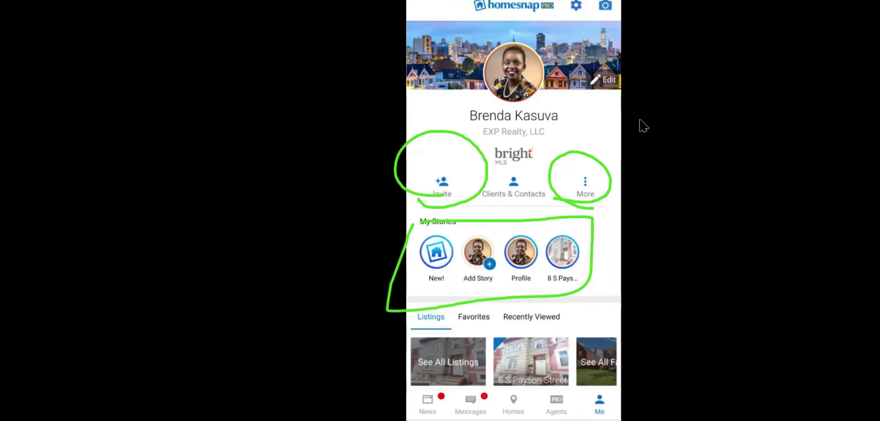
key("Escape")
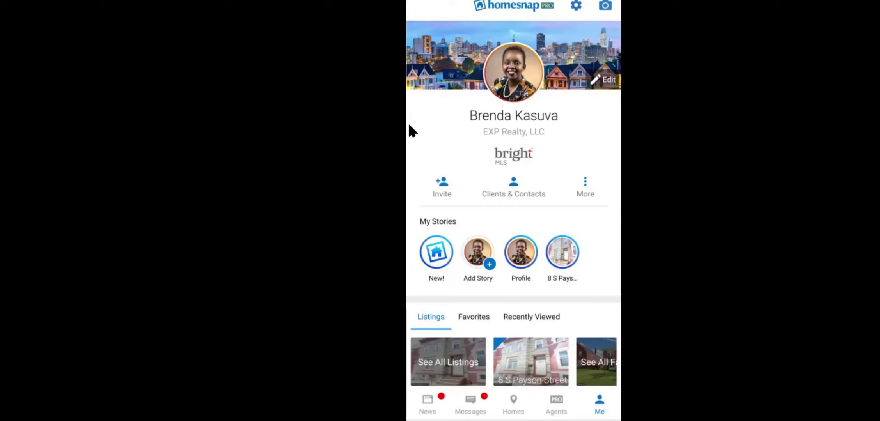
Revisit the profile's deal statistics and check its Recent Listing Sides and Recent Buyer Sides properties.
scroll(409, 125, "down", 5)
scroll(408, 125, "down", 5)
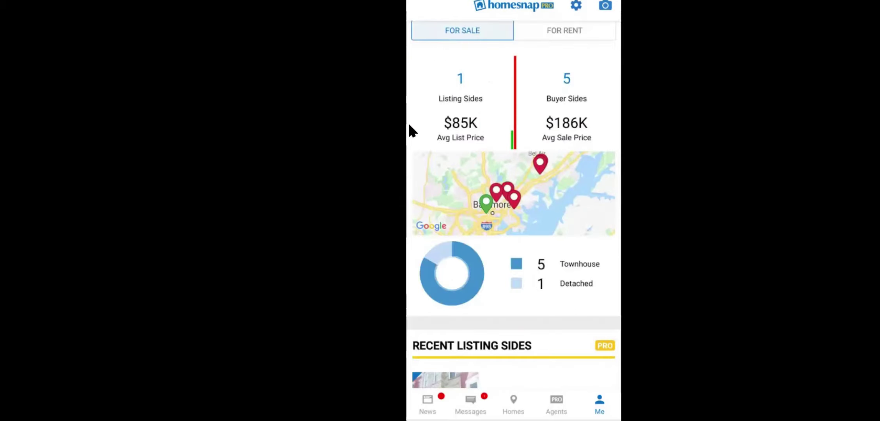
scroll(408, 125, "down", 5)
scroll(408, 125, "down", 2)
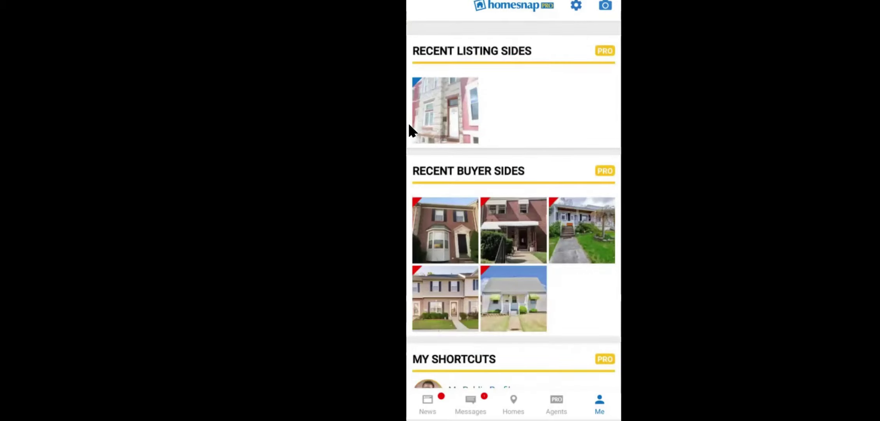
scroll(409, 126, "down", 1)
scroll(409, 126, "down", 1)
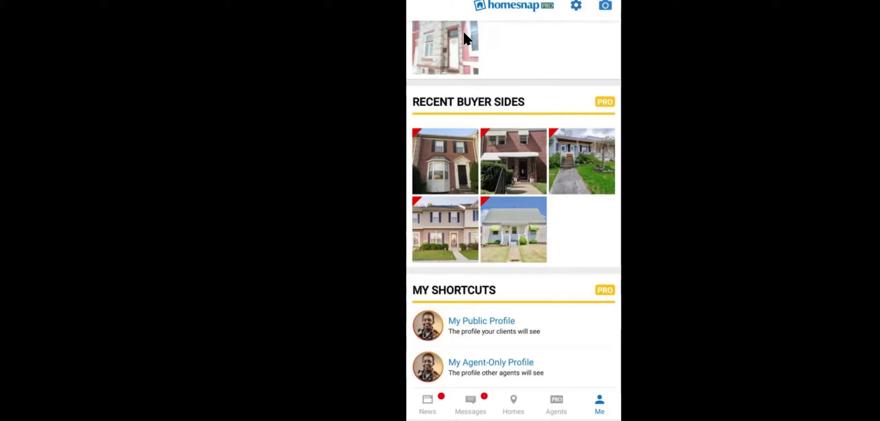
scroll(460, 34, "up", 1)
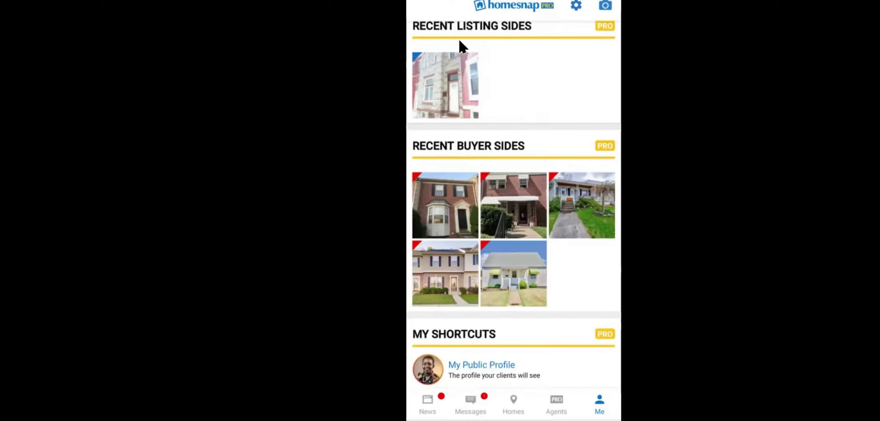
Review the profile's Deal Flow, Listings and My Stories sections, and return to its header.
scroll(460, 42, "up", 5)
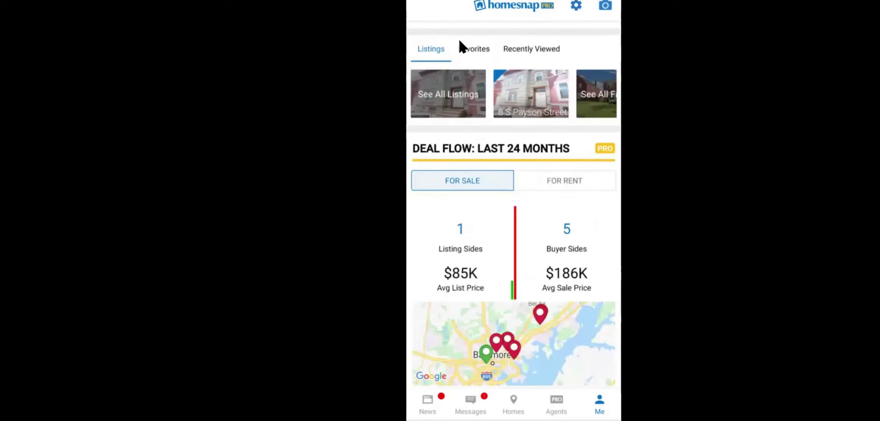
scroll(459, 40, "up", 6)
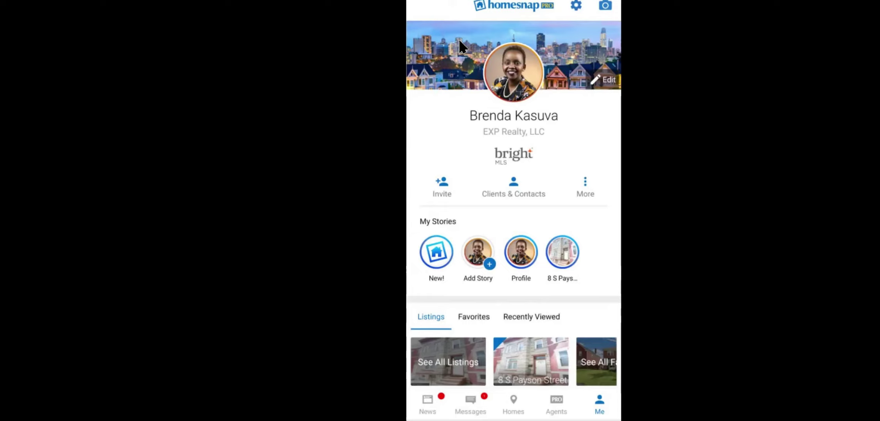
scroll(459, 38, "down", 4)
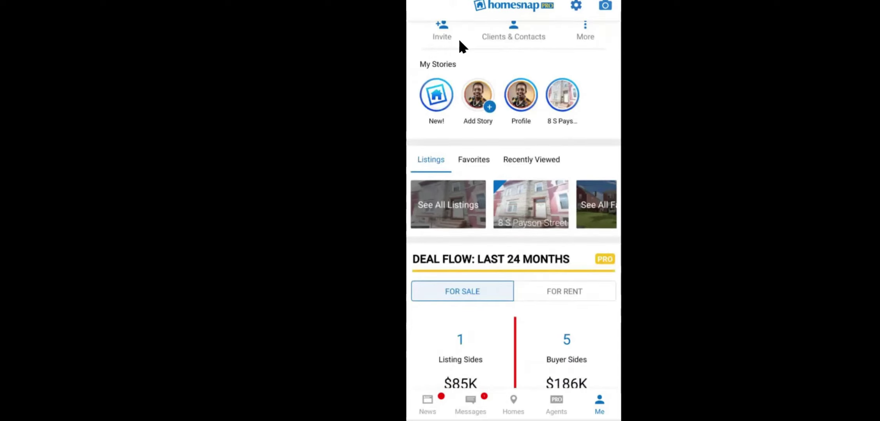
scroll(459, 41, "up", 4)
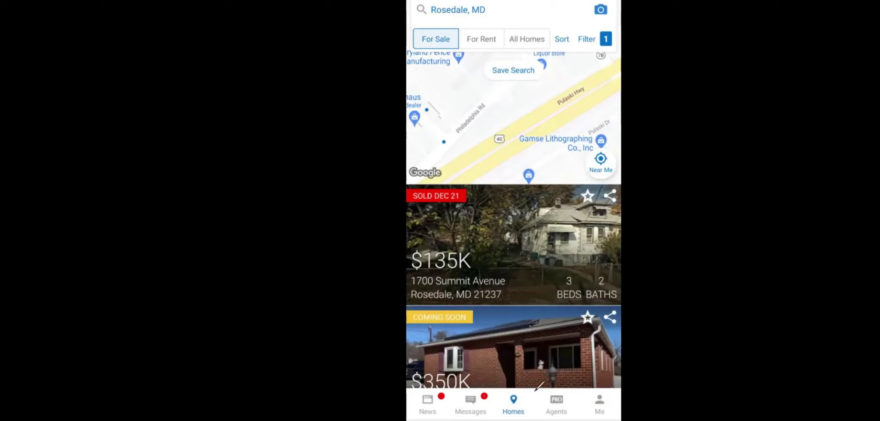
Mark Homes, For Sale and All Homes on the home search page, and switch the results to All Homes.
left_click_drag(535, 401, 524, 386)
mouse_move(413, 50)
left_mouse_down()
mouse_move(562, 31)
mouse_move(482, 8)
mouse_move(435, 66)
left_mouse_up()
mouse_move(554, 52)
left_mouse_down()
mouse_move(624, 55)
mouse_move(558, 50)
left_mouse_up()
left_click_drag(545, 56, 543, 55)
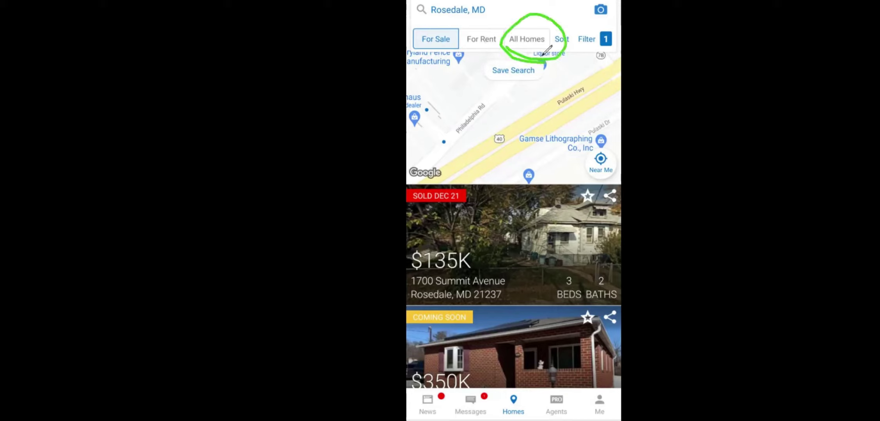
left_click(543, 46)
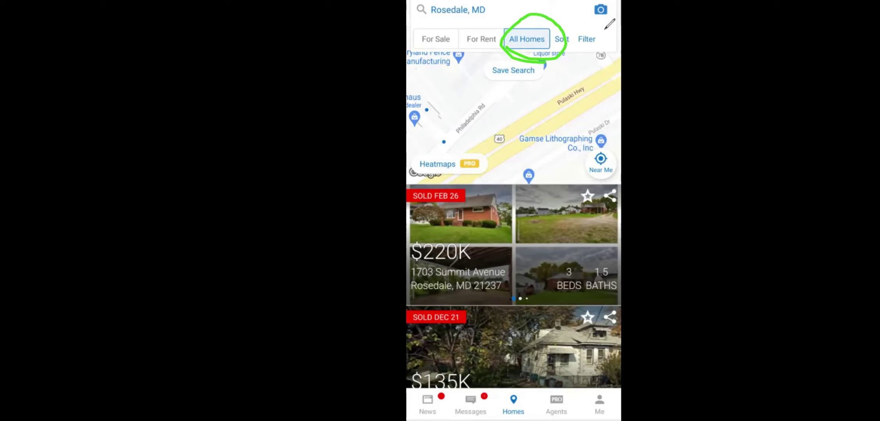
Outline the location search, Save Search and Near Me options on the home search page.
mouse_move(398, 20)
left_mouse_down()
mouse_move(473, 21)
mouse_move(398, 18)
left_mouse_up()
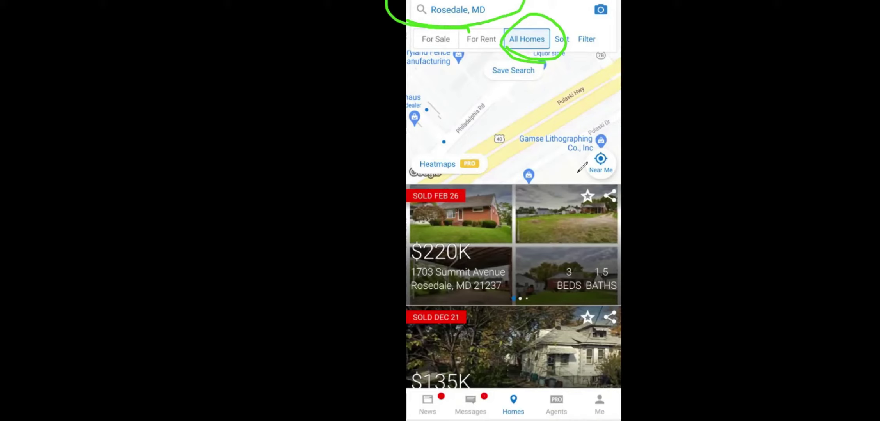
left_click_drag(462, 84, 567, 53)
left_click_drag(595, 142, 602, 184)
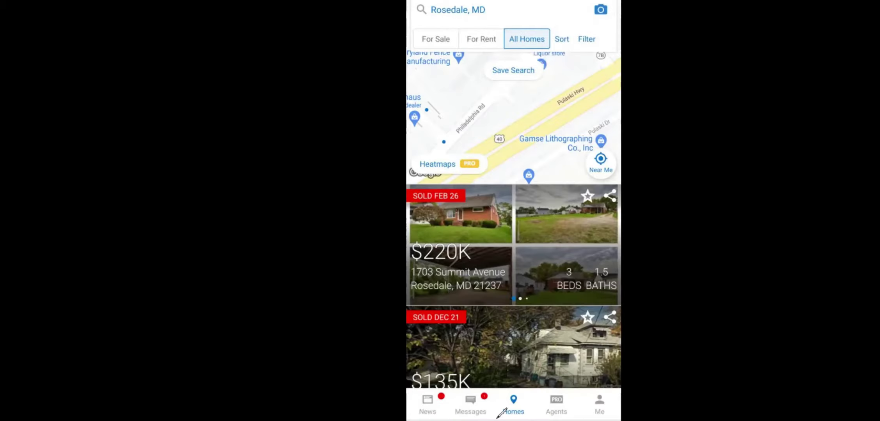
Circle the Homes, Filter and camera options on the home search page.
left_click_drag(489, 416, 495, 380)
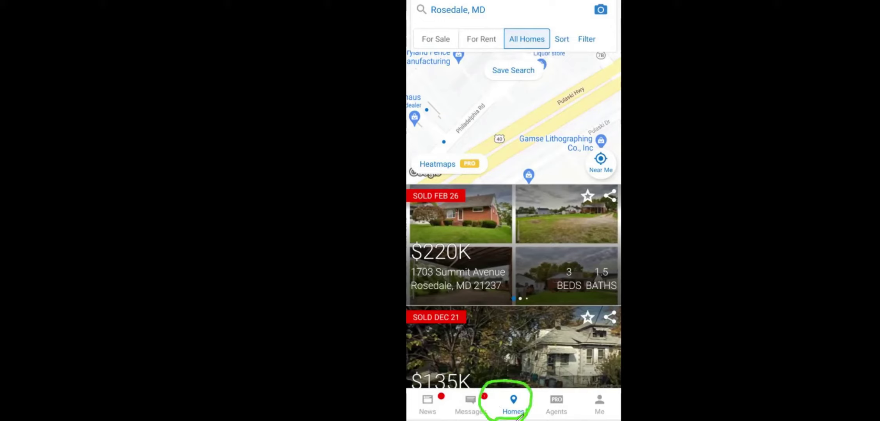
mouse_move(567, 46)
left_mouse_down()
mouse_move(612, 44)
mouse_move(602, 57)
left_mouse_up()
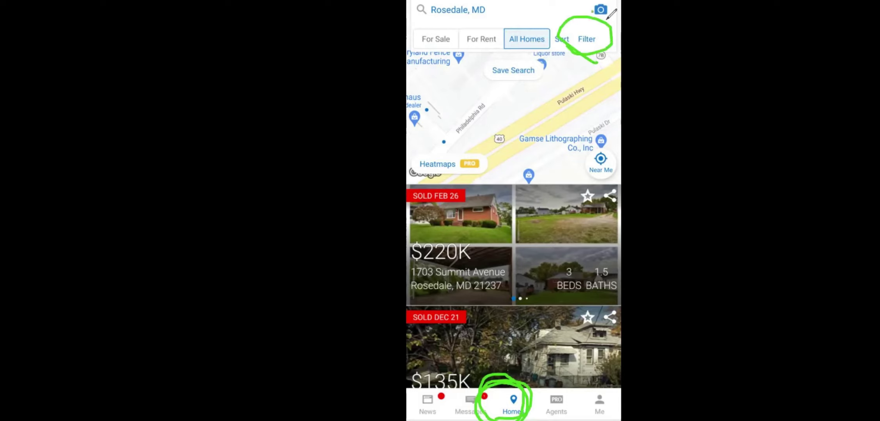
mouse_move(594, 16)
left_mouse_down()
mouse_move(617, 16)
mouse_move(603, 1)
left_mouse_up()
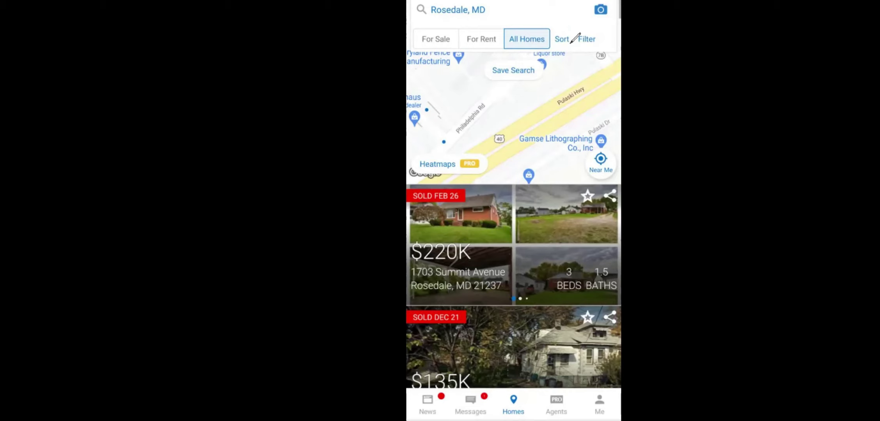
Mark Filter, open the home filters, mark All Homes and switch to the For Sale filters.
left_click_drag(591, 55, 595, 59)
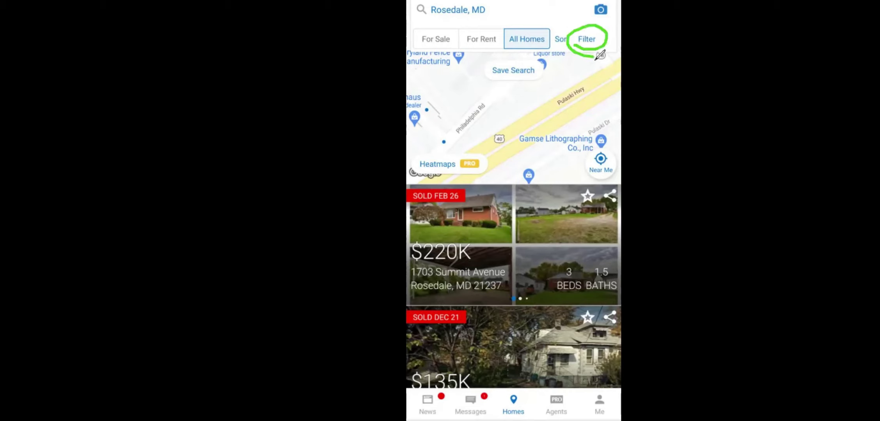
left_click(587, 39)
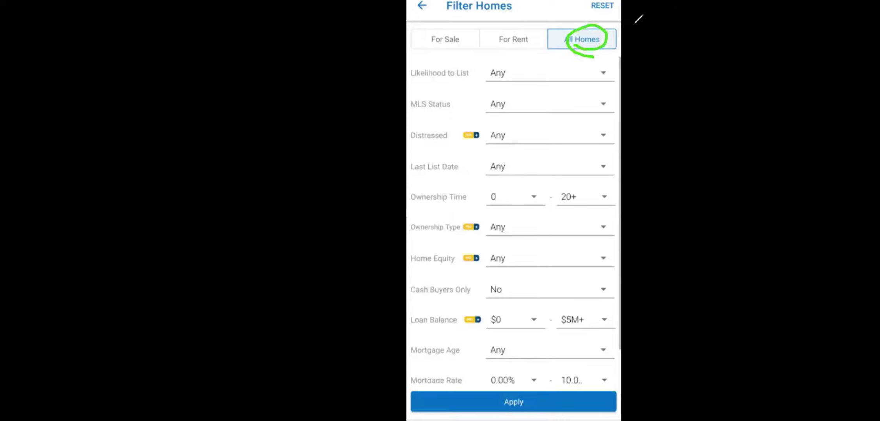
left_click_drag(561, 43, 618, 28)
left_click_drag(440, 43, 430, 39)
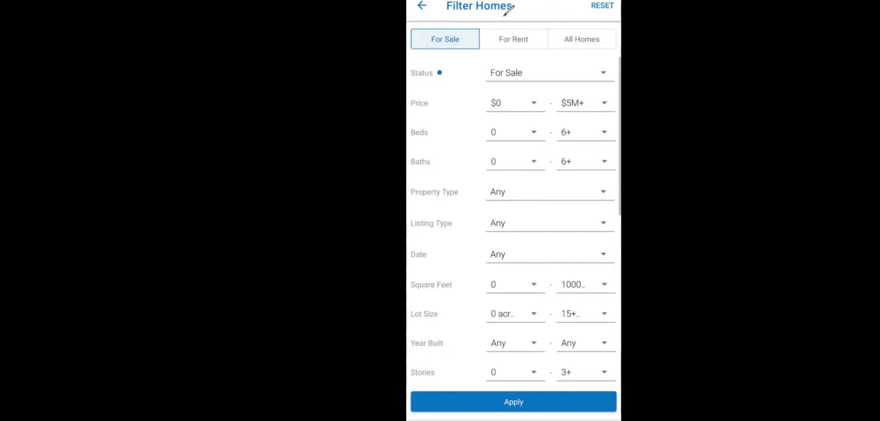
Examine the For Sale filters from status, price, beds and baths through to pool, waterfront and view.
scroll(550, 192, "down", 1)
left_click(603, 169)
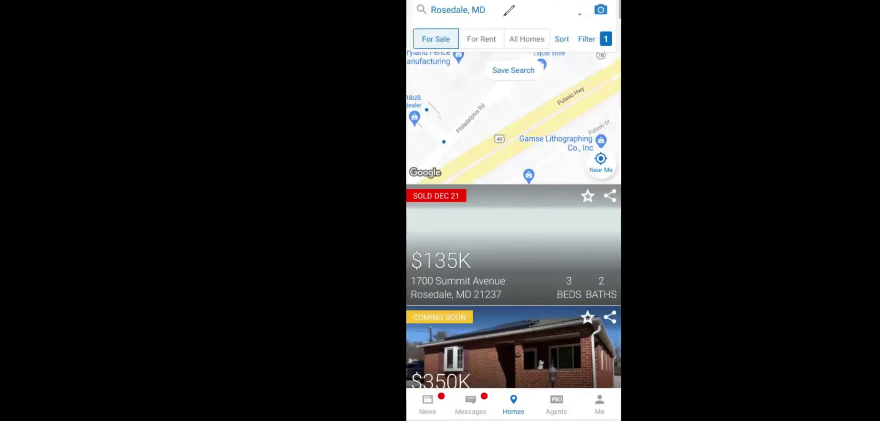
left_click(586, 39)
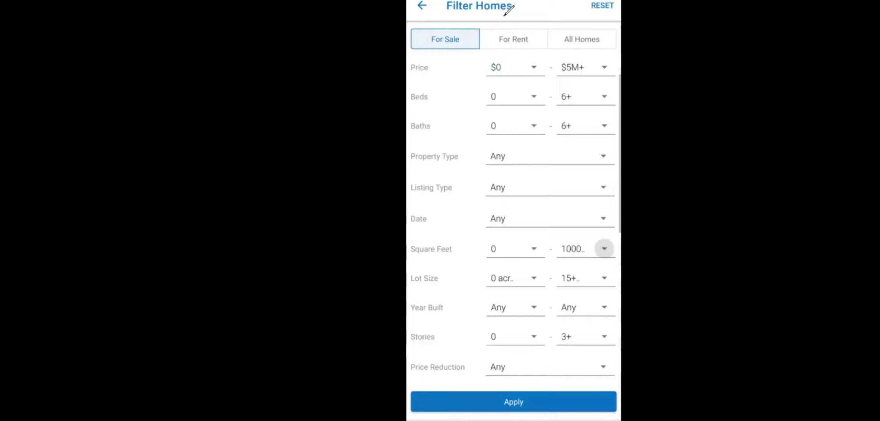
scroll(547, 234, "down", 4)
left_click_drag(604, 124, 604, 182)
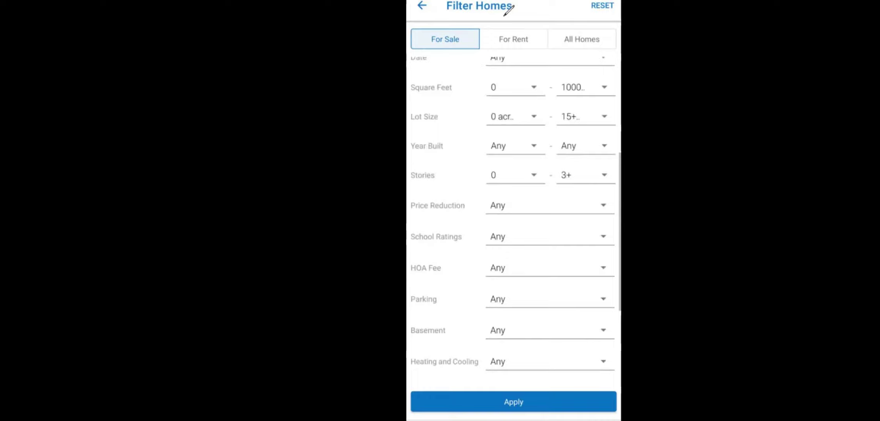
scroll(513, 219, "down", 2)
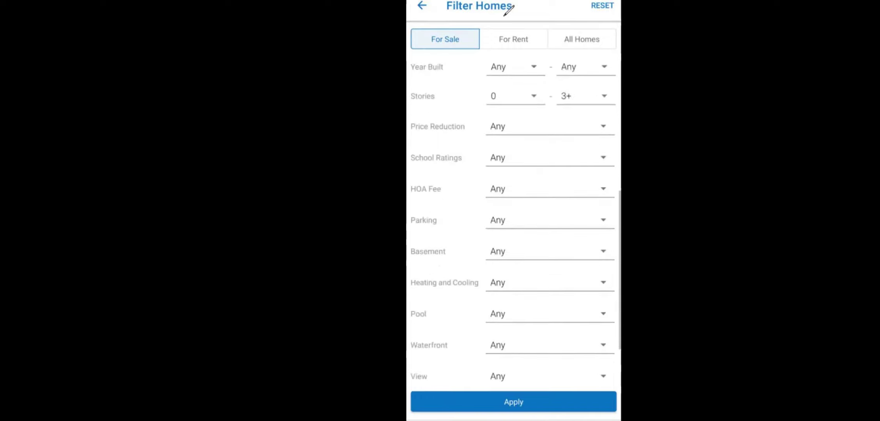
scroll(514, 219, "down", 1)
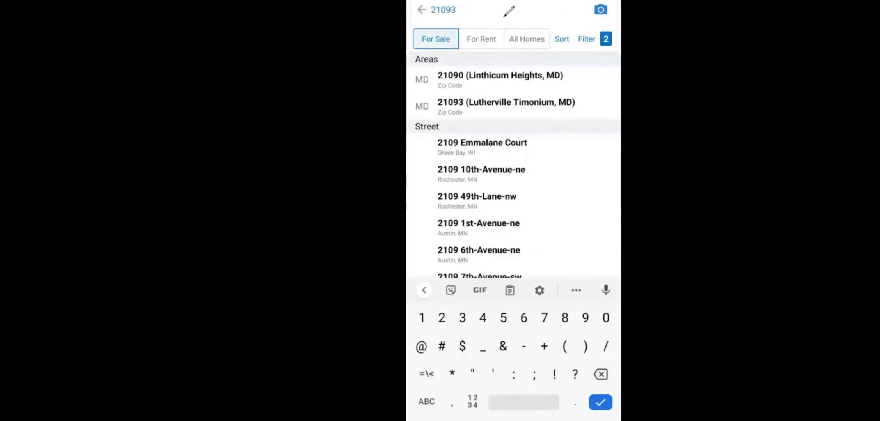
Show for-sale homes in zip code 21090 (Linthicum Heights, MD) and browse the listings.
left_click(507, 75)
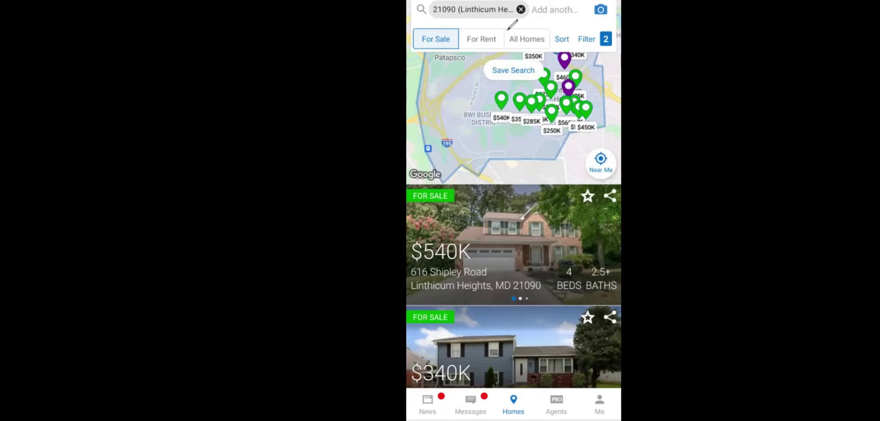
scroll(513, 234, "down", 2)
scroll(514, 234, "down", 2)
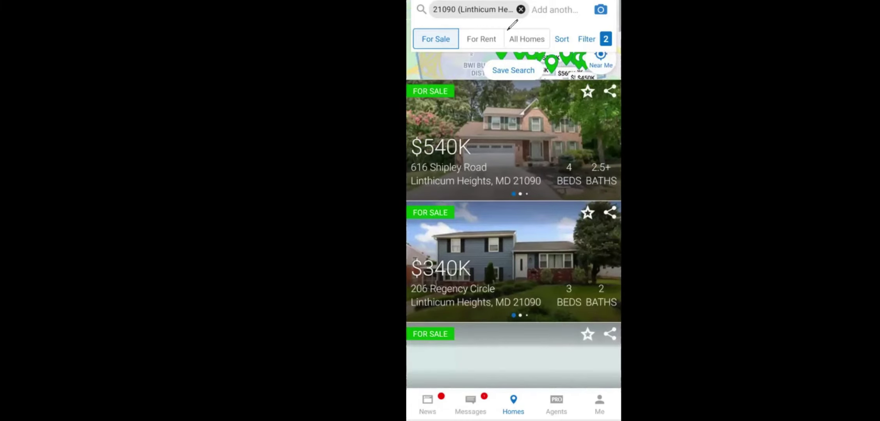
scroll(513, 234, "down", 1)
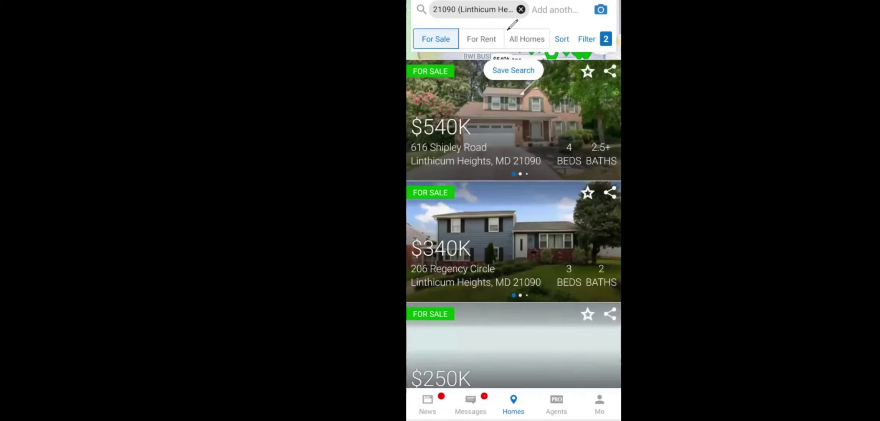
scroll(514, 234, "down", 5)
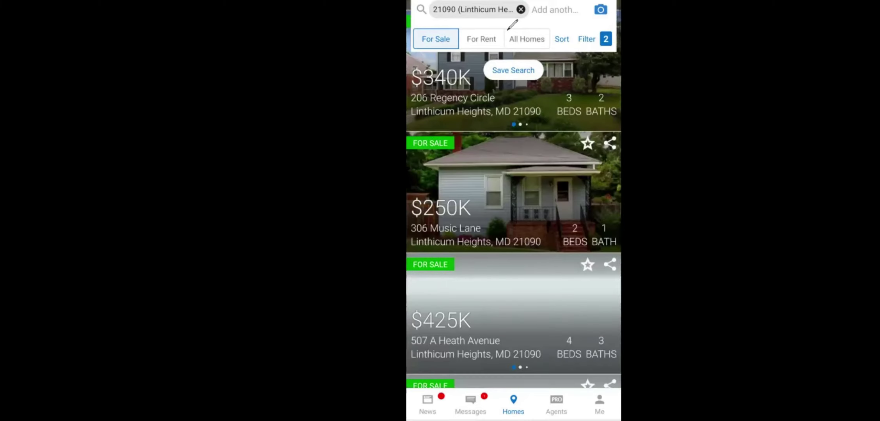
scroll(513, 219, "down", 3)
scroll(513, 218, "down", 4)
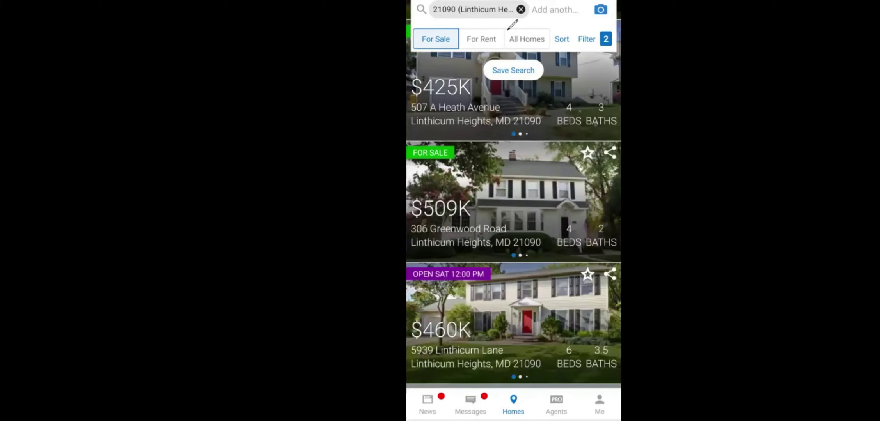
scroll(513, 219, "down", 2)
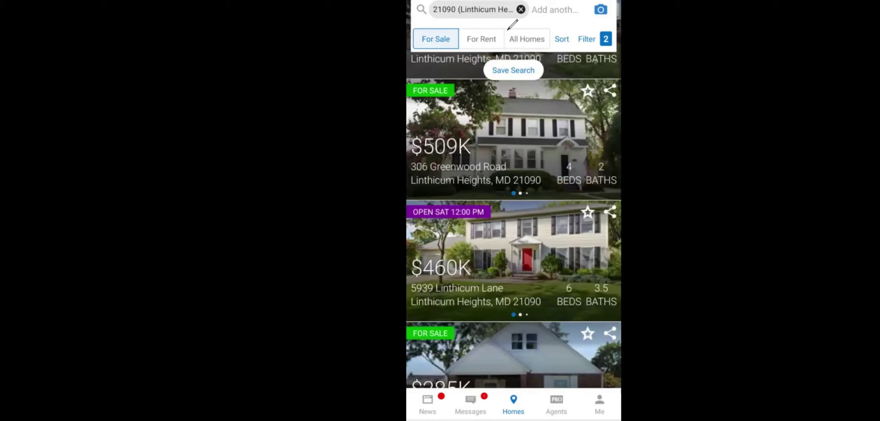
scroll(514, 219, "down", 1)
scroll(514, 218, "down", 1)
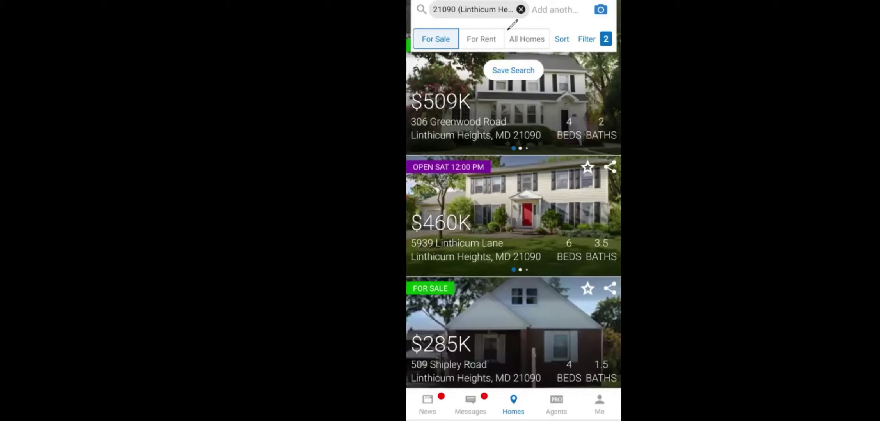
scroll(513, 219, "down", 5)
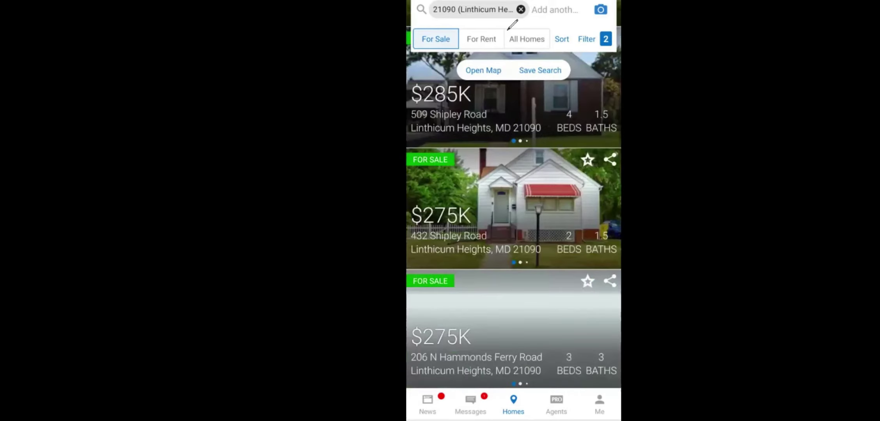
scroll(513, 218, "down", 1)
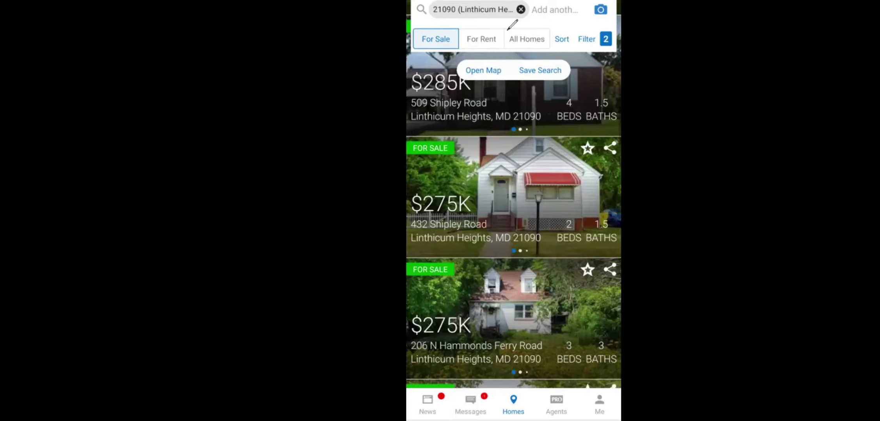
scroll(513, 24, "down", 2)
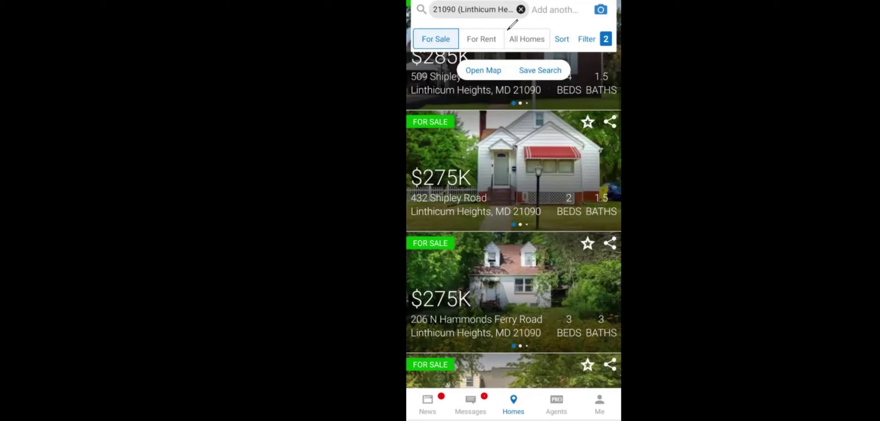
scroll(520, 75, "down", 1)
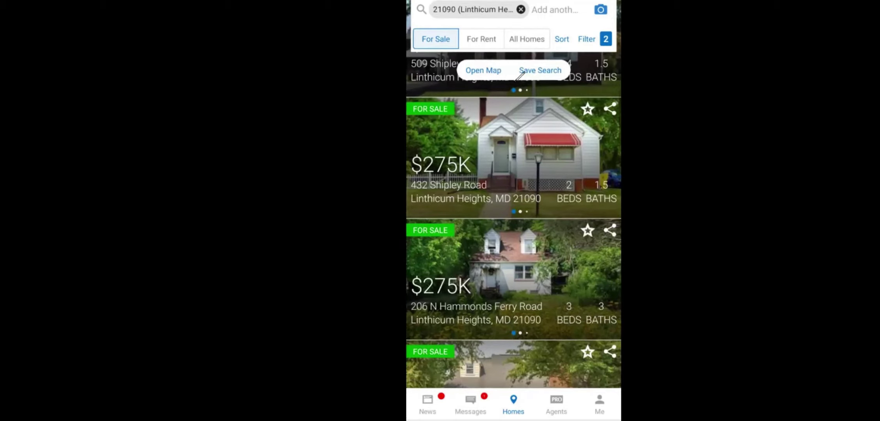
scroll(520, 75, "down", 3)
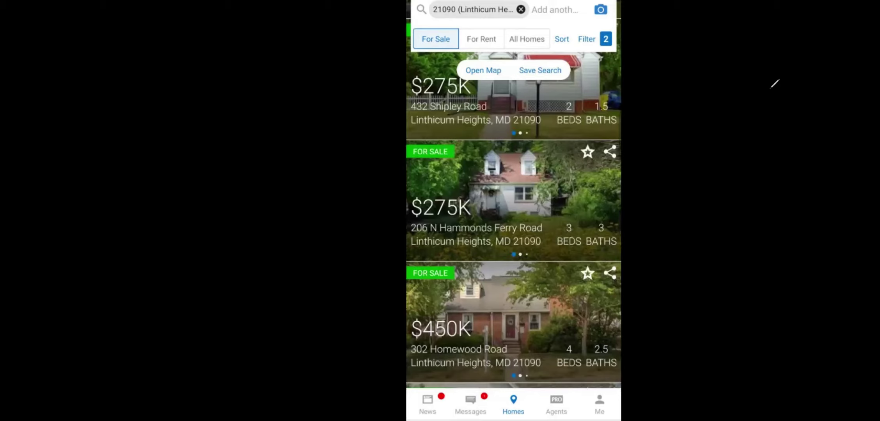
scroll(513, 218, "down", 2)
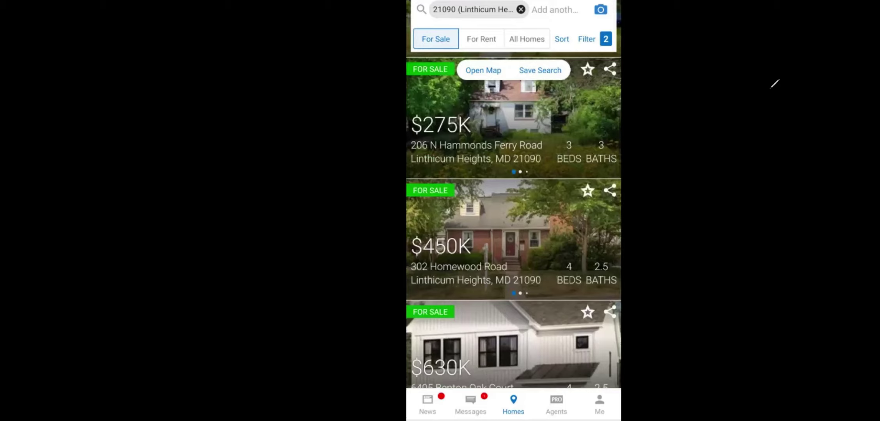
Open the $460K six-bedroom open-house listing and view its photo and Listing Media section.
scroll(513, 218, "down", 10)
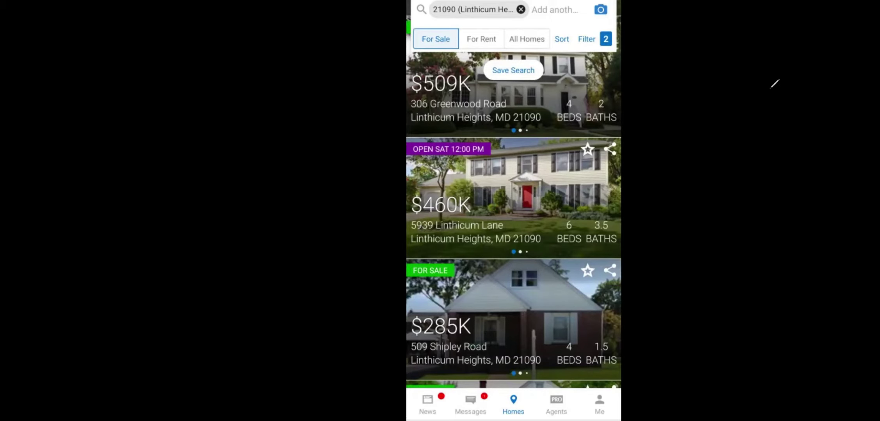
left_click(513, 187)
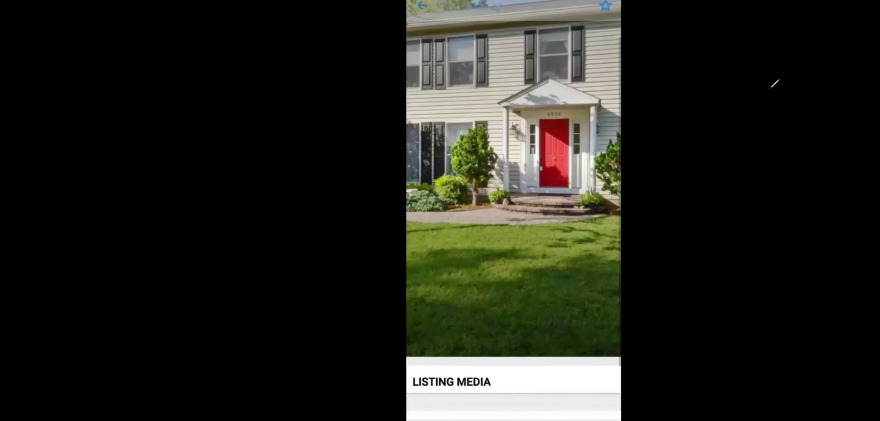
scroll(513, 195, "down", 2)
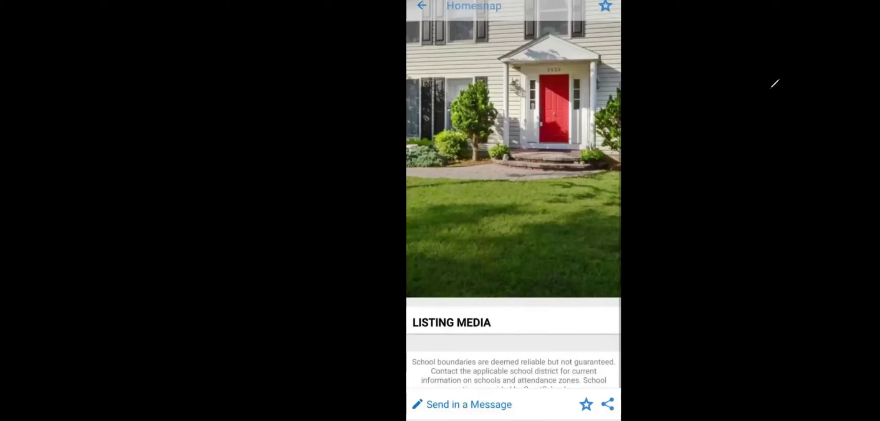
Show the listing's Agent Actions, circle the PRO+ badge beside Sell Speed and underline Rapid in Send a Rapid CMA.
scroll(514, 195, "down", 1)
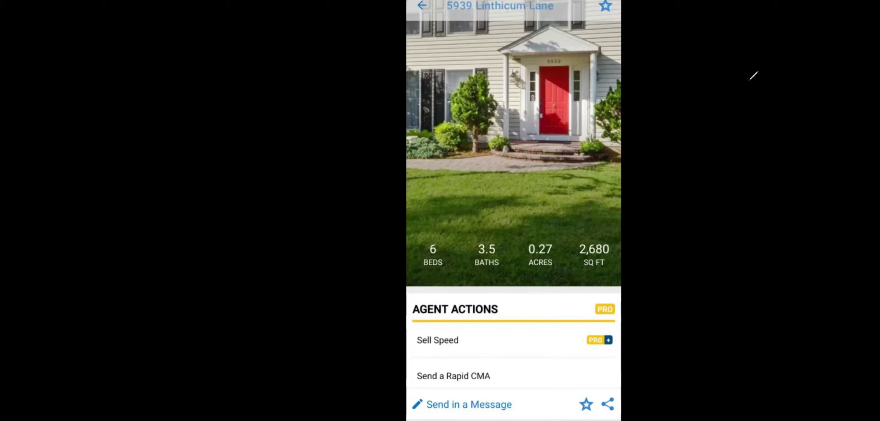
mouse_move(617, 277)
left_mouse_down()
mouse_move(572, 321)
mouse_move(617, 278)
left_mouse_up()
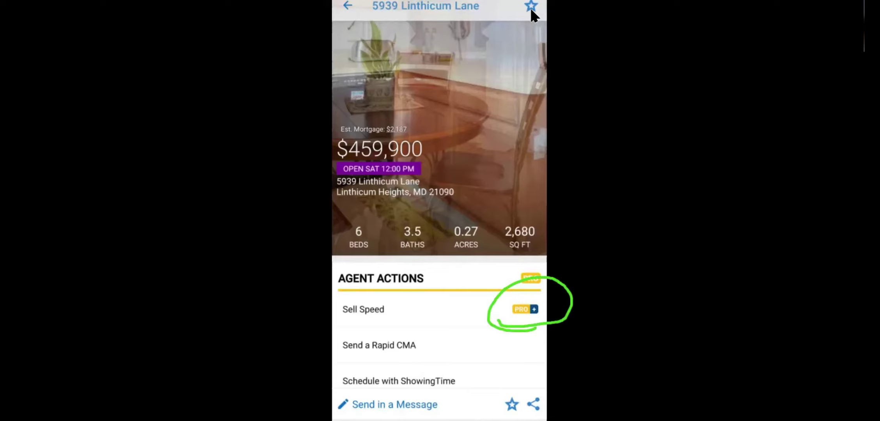
scroll(439, 211, "down", 3)
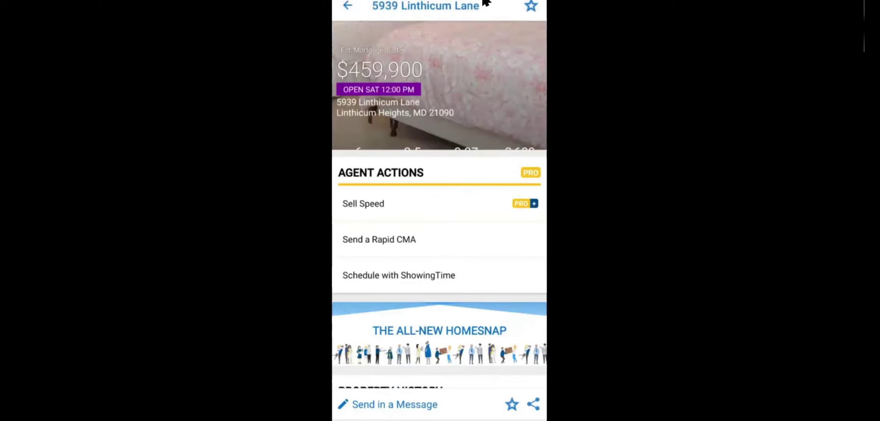
left_click_drag(367, 246, 389, 246)
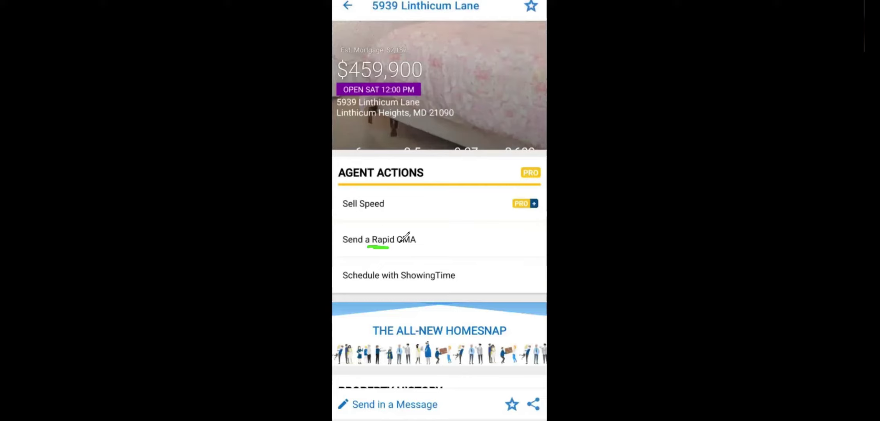
left_click_drag(389, 247, 400, 247)
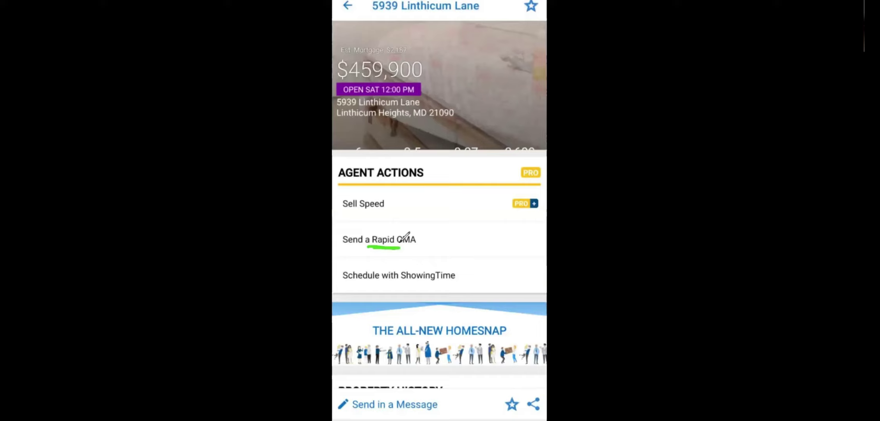
Circle Schedule with ShowingTime in the Agent Actions and view the Property History summary of the listing.
scroll(406, 236, "down", 3)
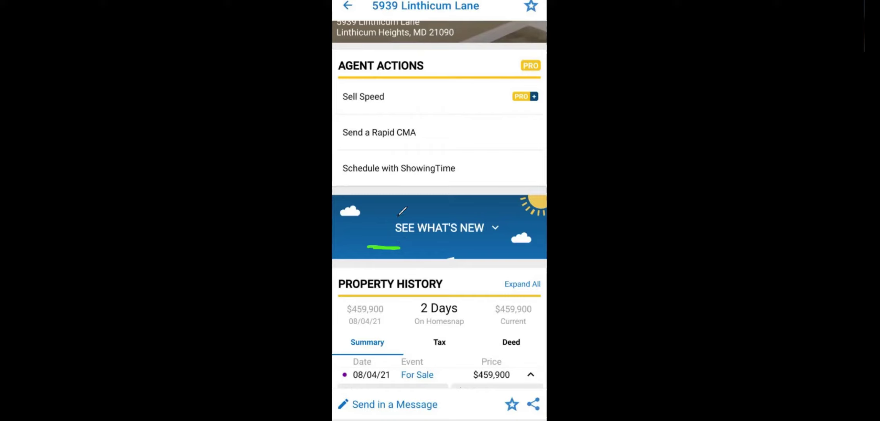
mouse_move(327, 182)
left_mouse_down()
mouse_move(477, 176)
mouse_move(327, 152)
mouse_move(347, 191)
left_mouse_up()
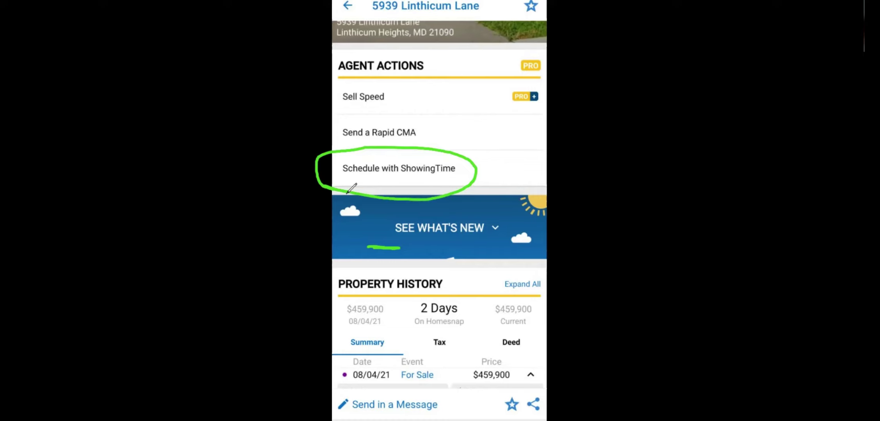
scroll(351, 189, "down", 5)
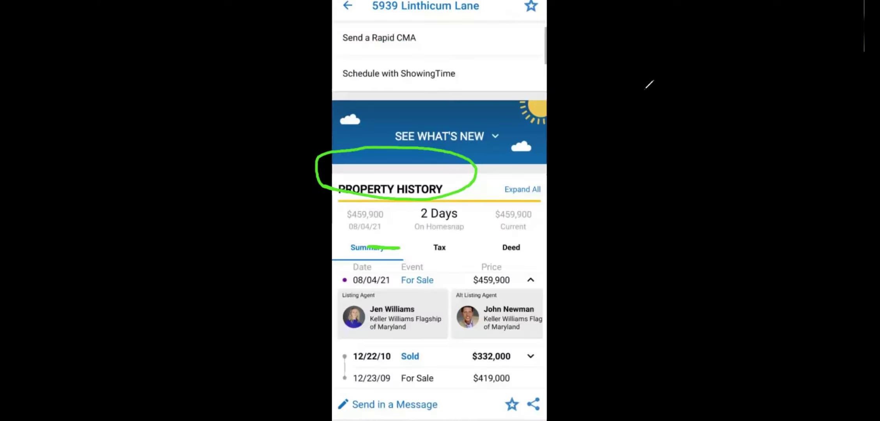
scroll(439, 221, "down", 1)
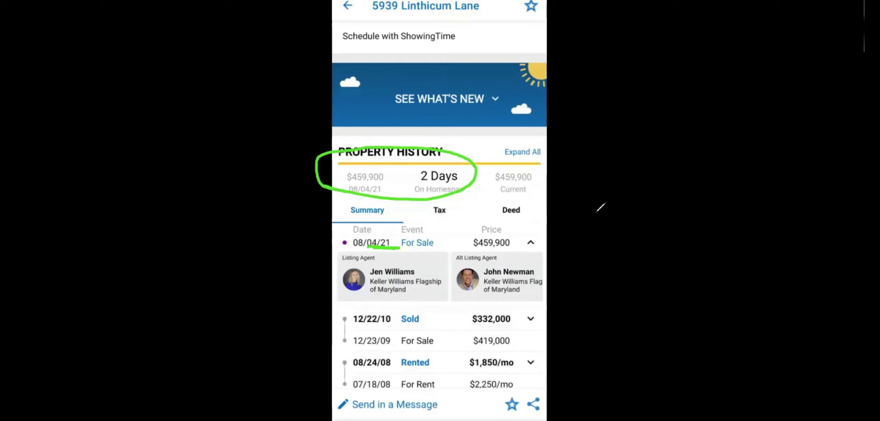